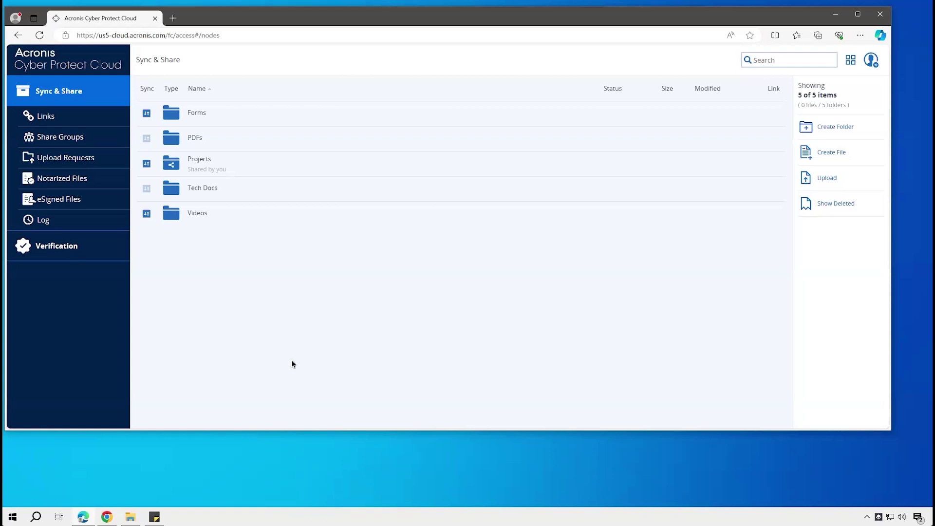
Open the Forms folder and select PDF Form Example.pdf
left_click(200, 113)
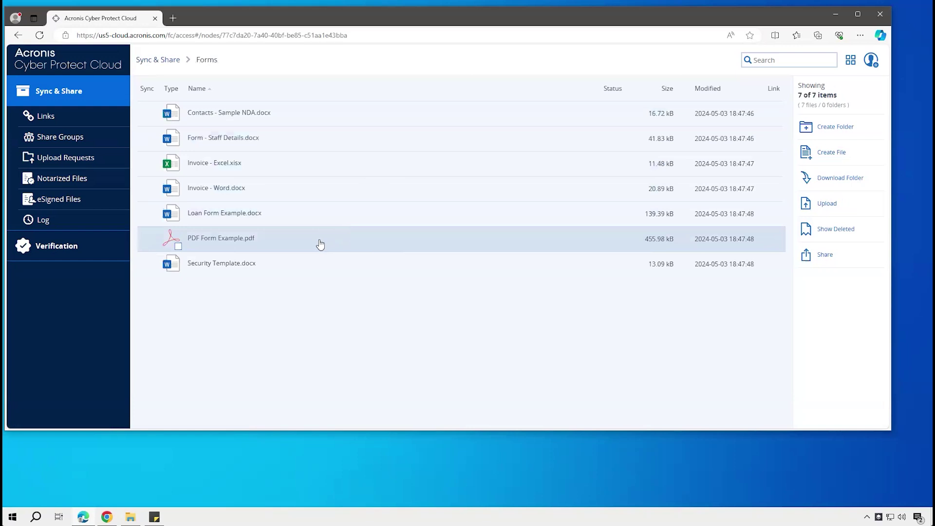
left_click(320, 244)
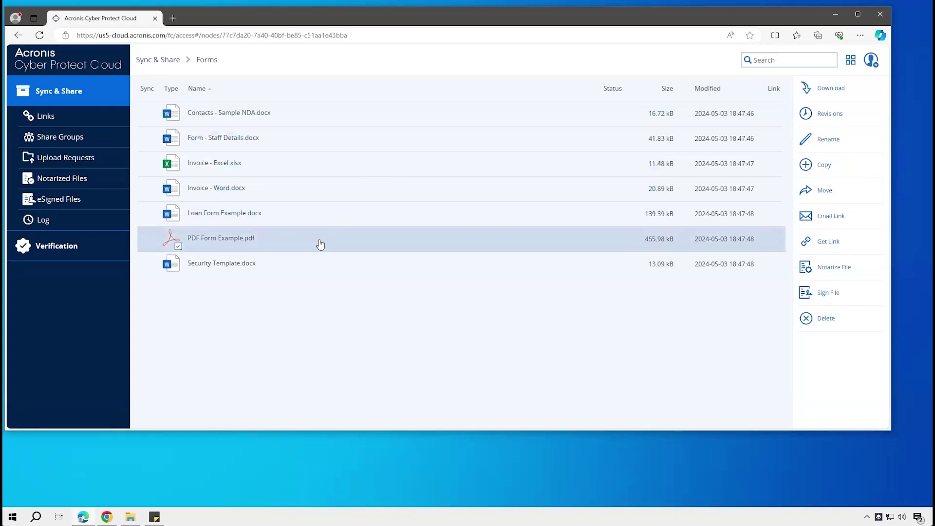
Create and copy a public link to PDF Form Example.pdf, expiring after 14 days or first use
left_click(828, 242)
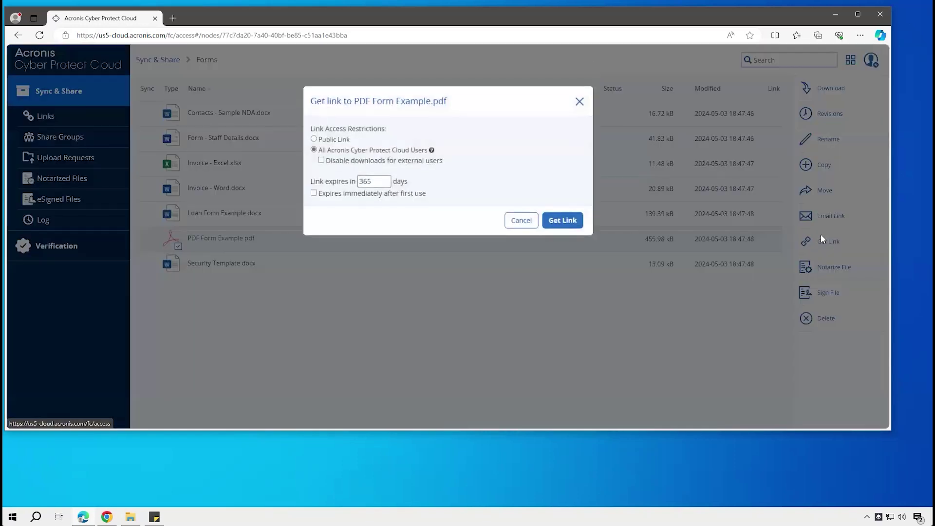
left_click(340, 142)
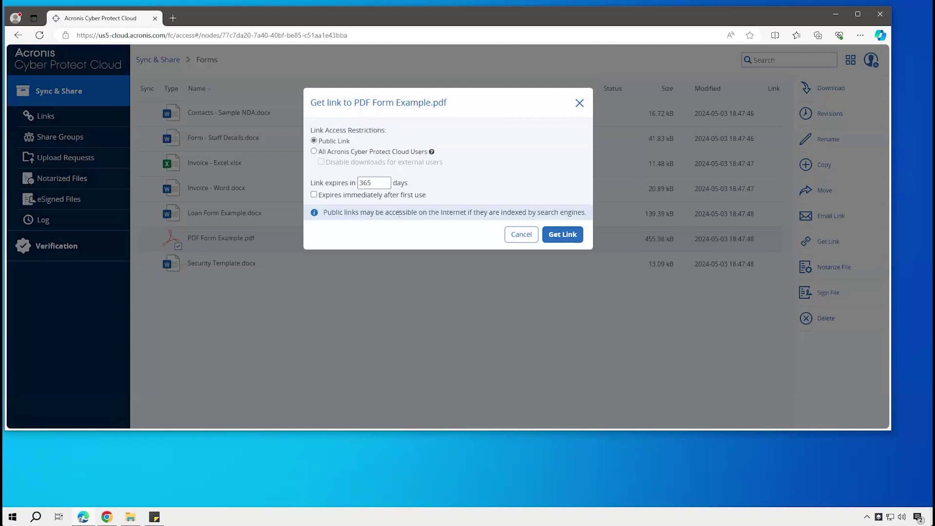
left_click_drag(379, 180, 329, 179)
type("14")
left_click(319, 196)
left_click(567, 235)
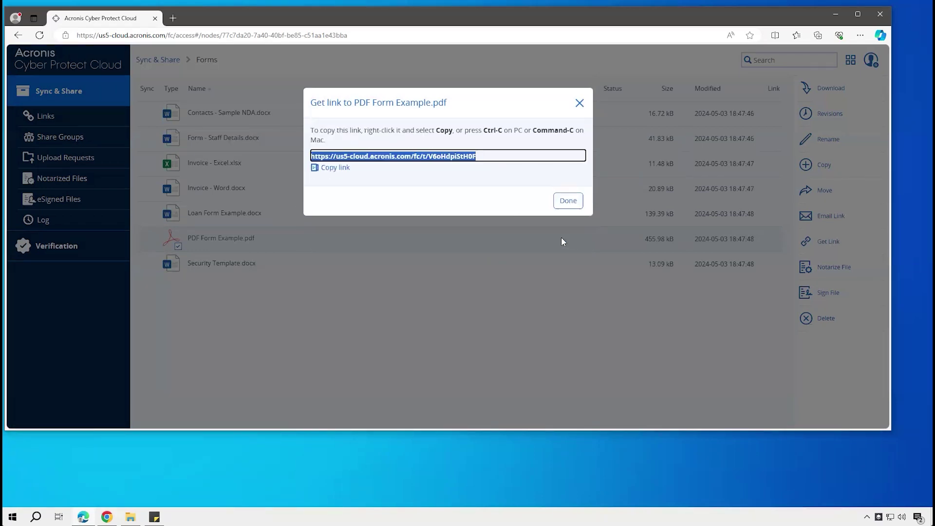
left_click(341, 172)
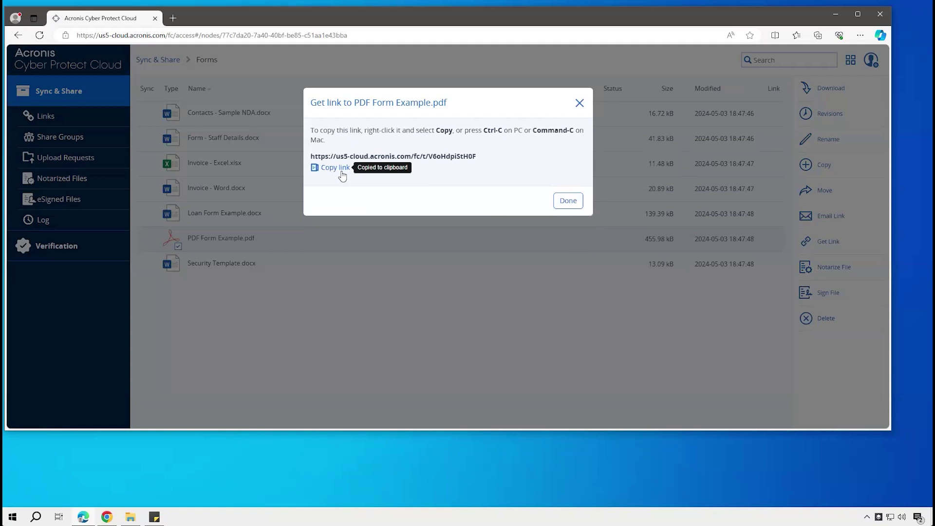
Download PDF Form Example.pdf through the public link in a private browser window
left_click(860, 36)
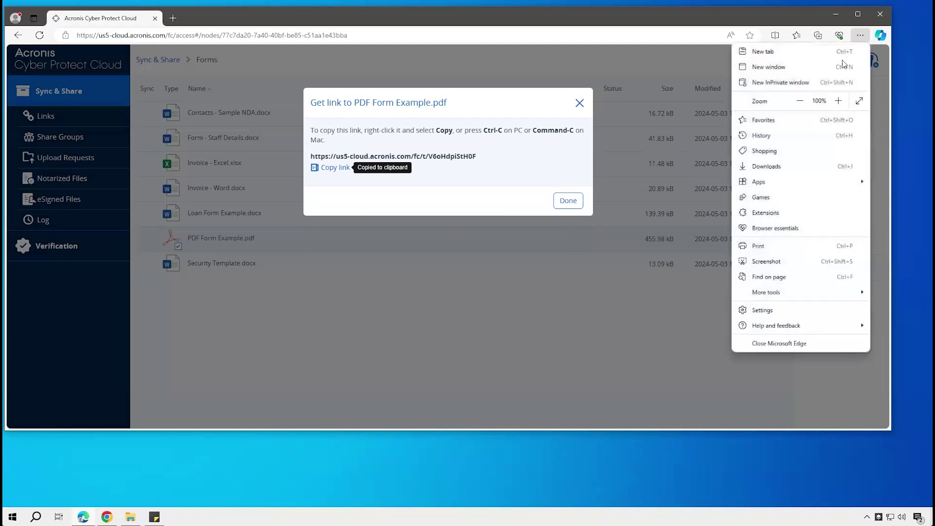
key("Escape")
key("ctrl+shift+n")
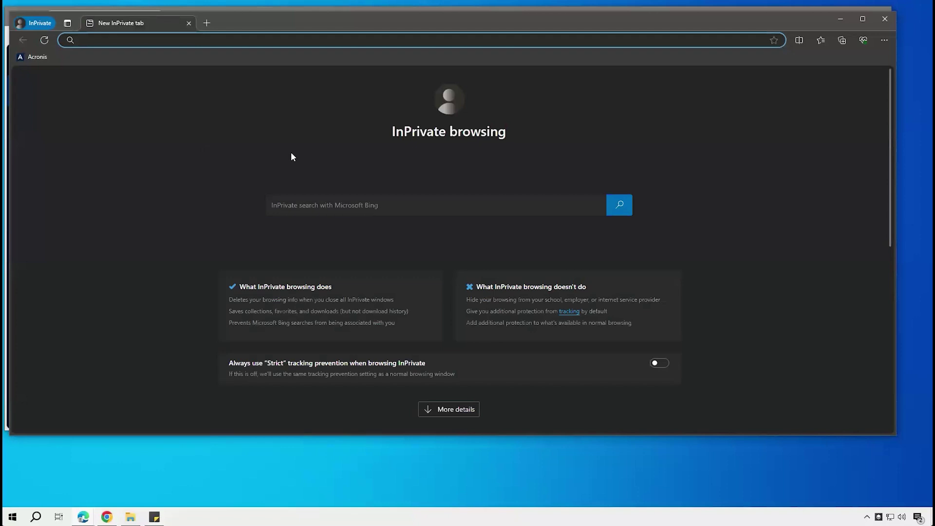
key("ctrl+v")
key("Return")
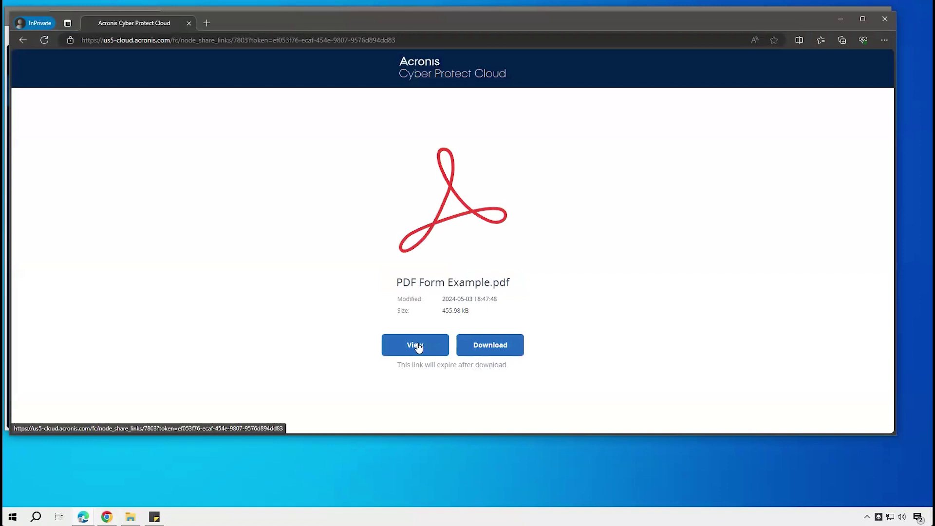
left_click(491, 346)
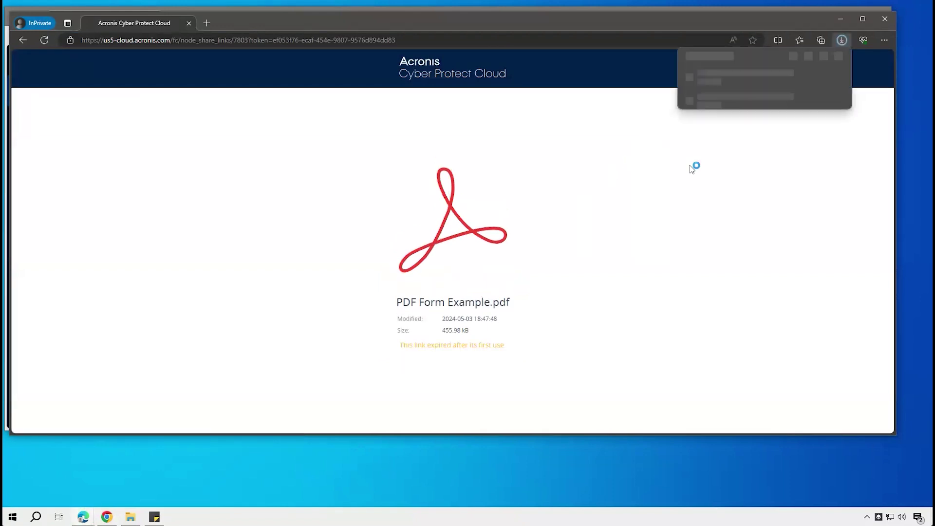
left_click(842, 40)
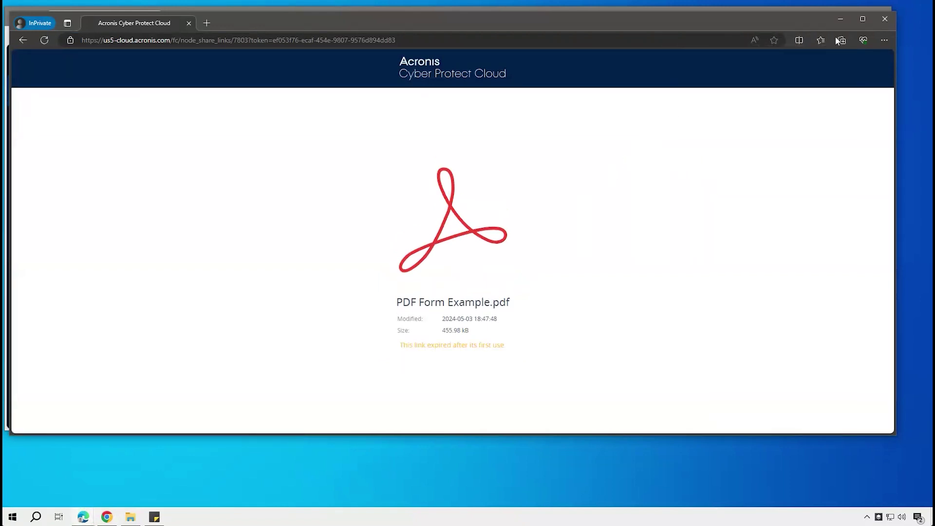
left_click(886, 22)
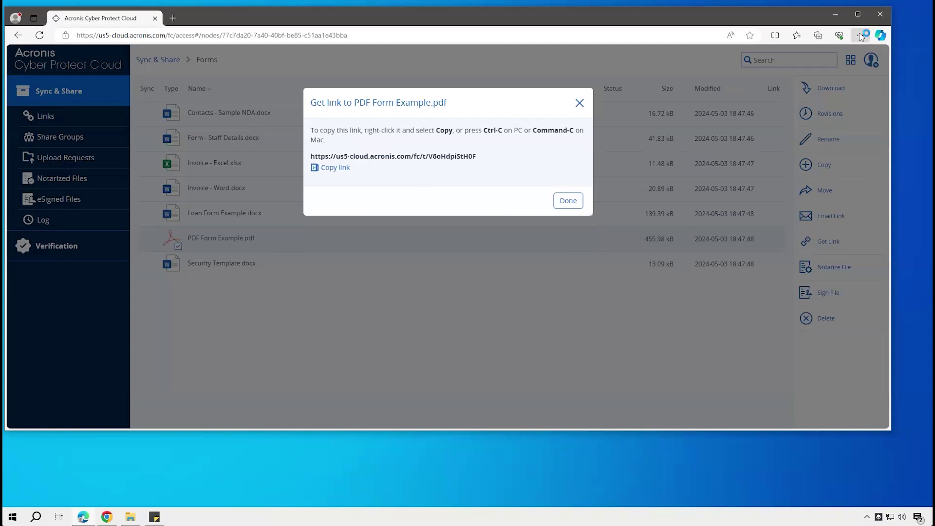
Reload the link in a new private window to confirm it expired after first use
left_click(861, 36)
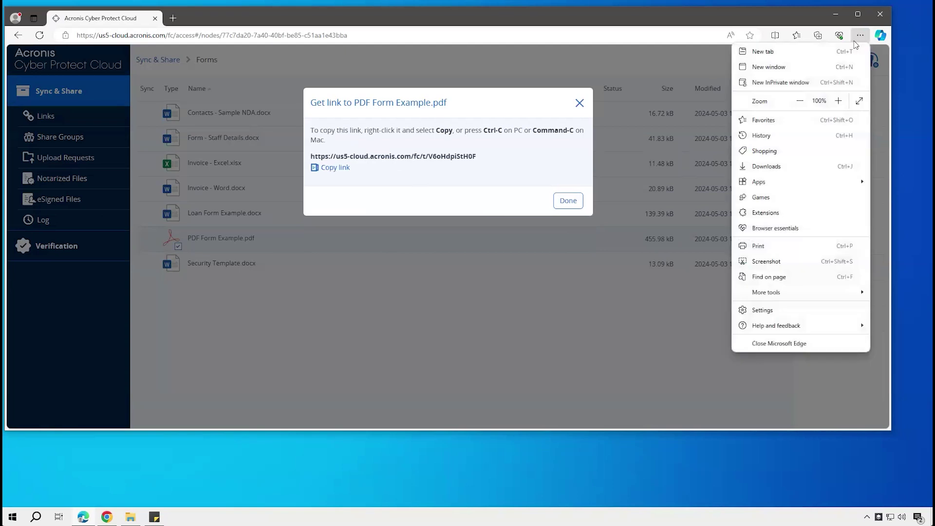
left_click(808, 82)
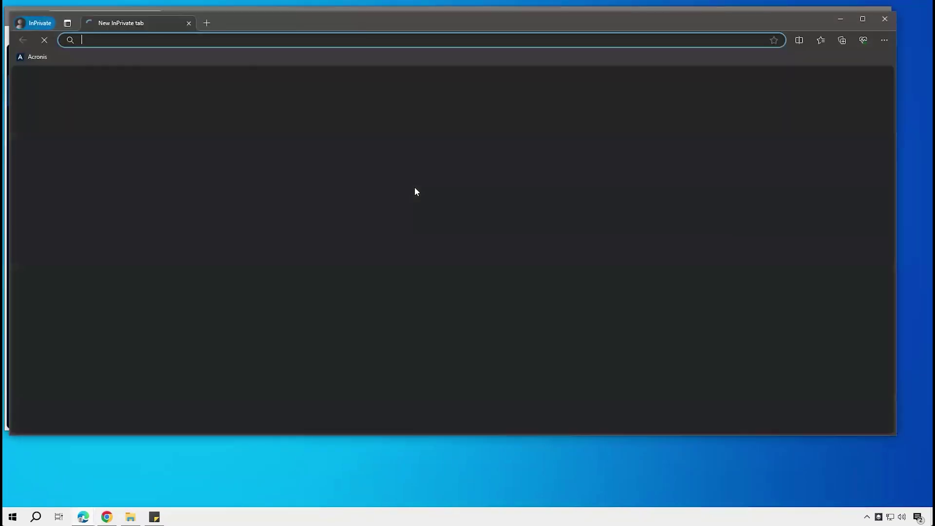
key("ctrl+v")
key("Return")
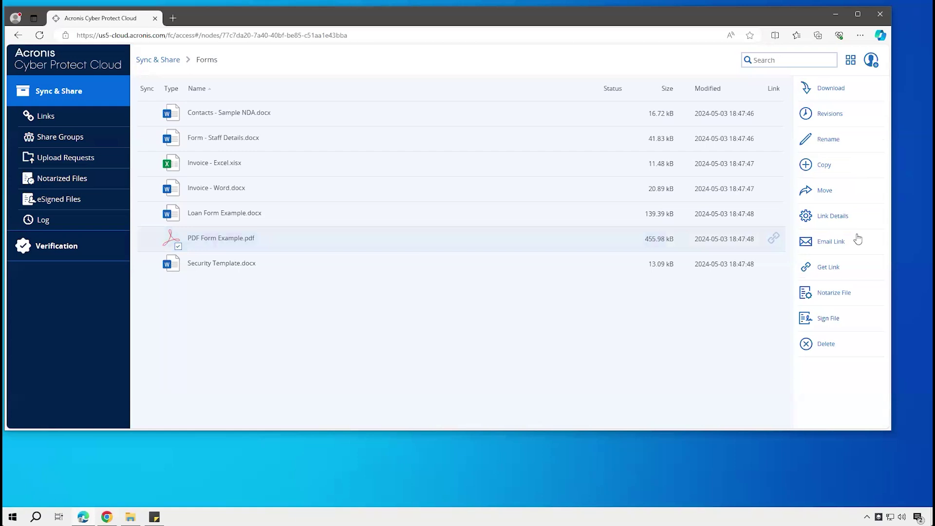
left_click(832, 242)
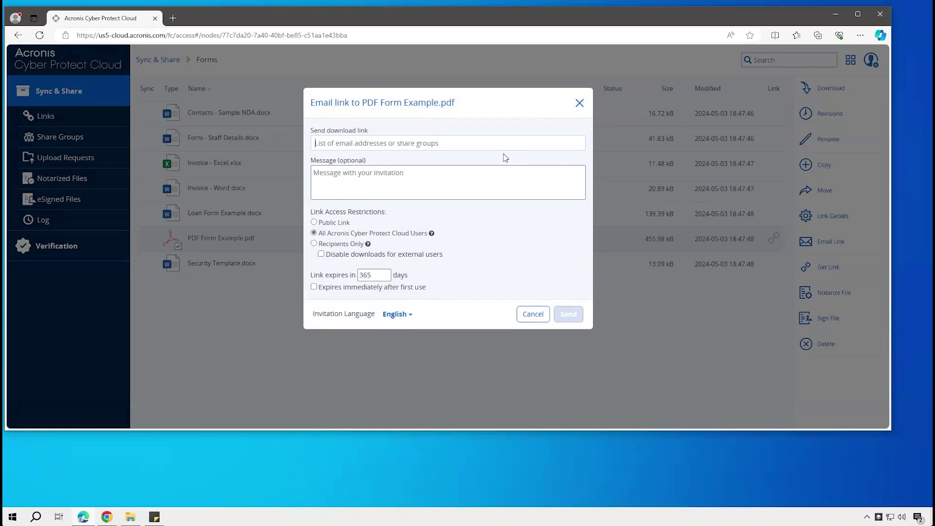
left_click(533, 315)
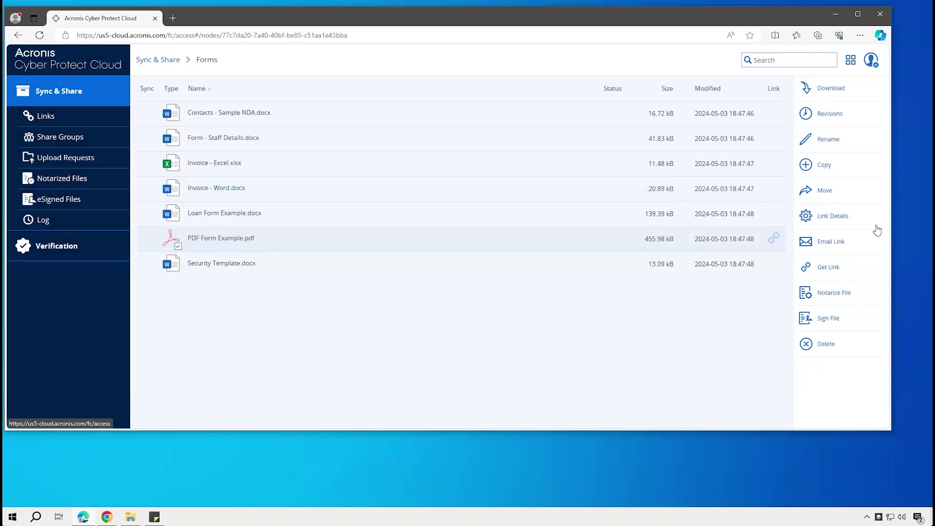
Return to the top-level folder list and select the Forms folder
left_click(482, 361)
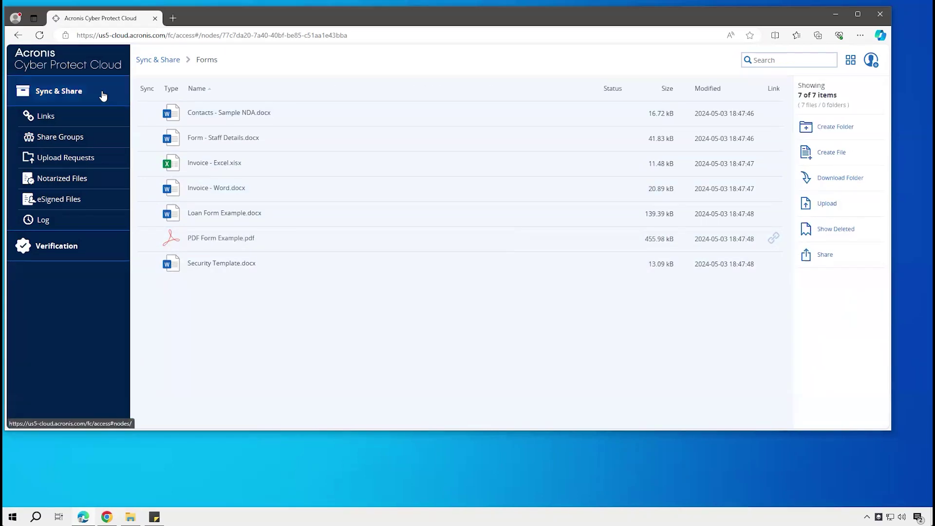
left_click(102, 94)
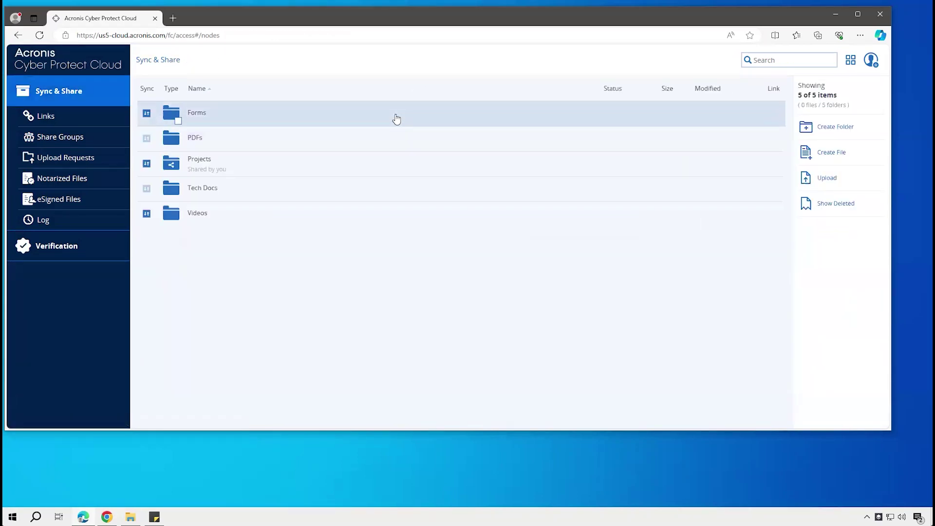
left_click(397, 119)
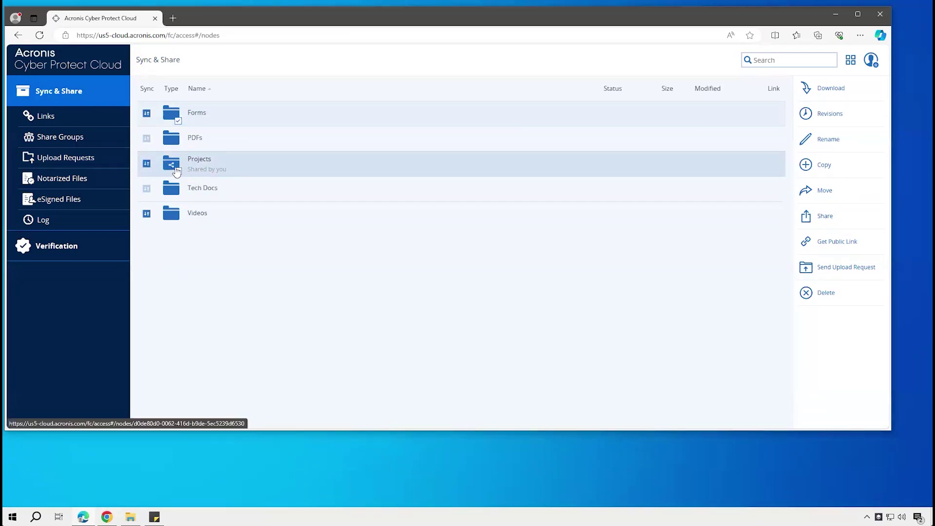
left_click(378, 119)
left_click(662, 112)
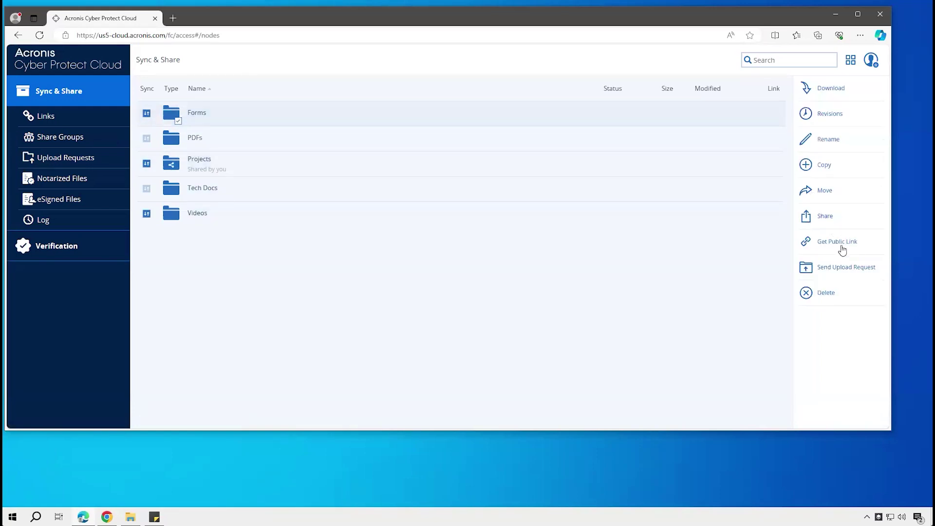
Invite the user found by 'joe' to the Forms folder and begin the invitation message
left_click(821, 217)
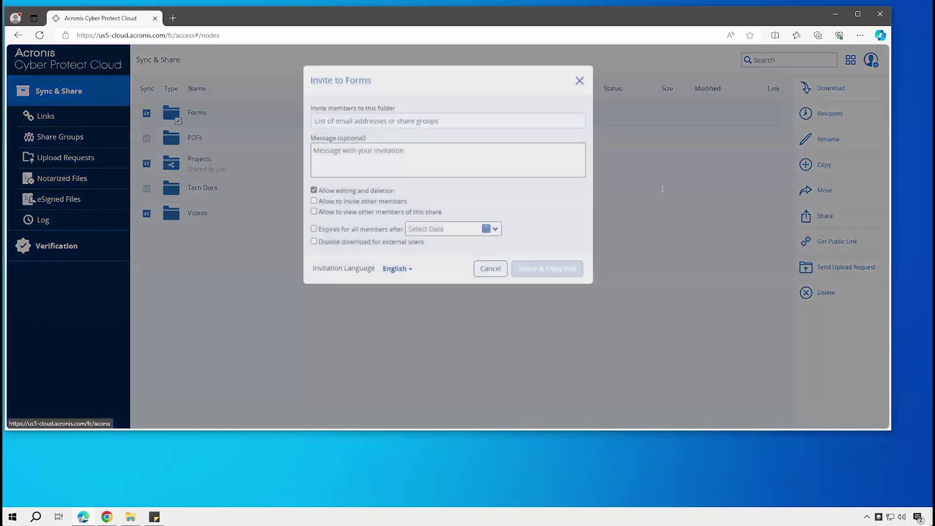
type("jo")
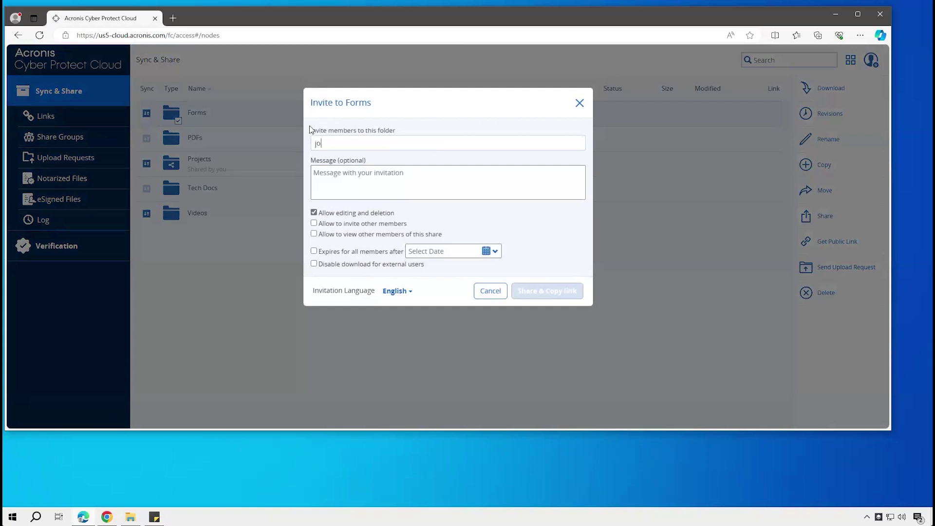
type("e")
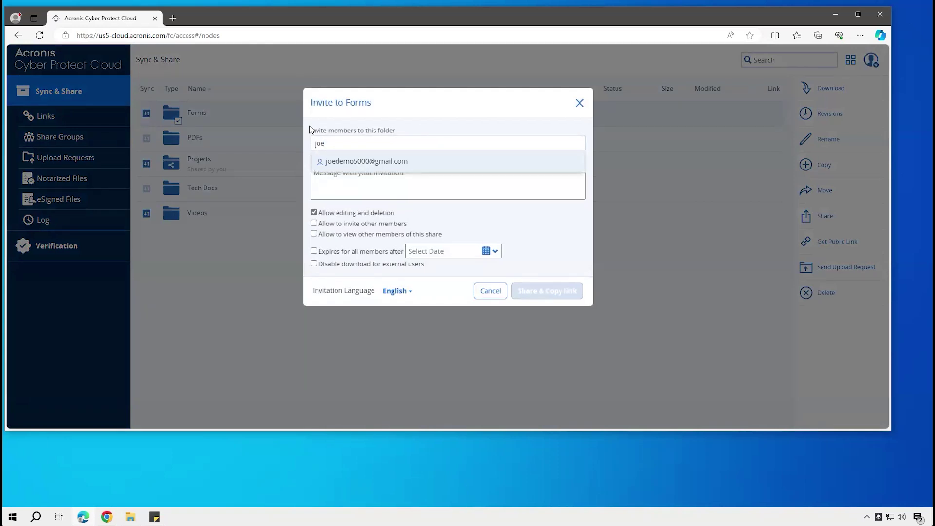
key("Return")
left_click(404, 189)
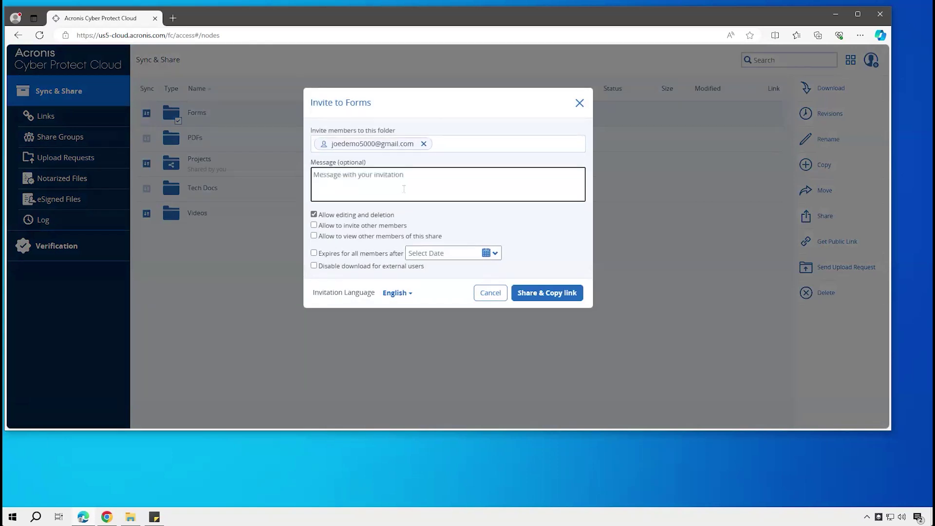
type("Here's the folder")
Set the share expiry to 2024-05-16, share Forms and copy its link, then switch windows
left_click(495, 253)
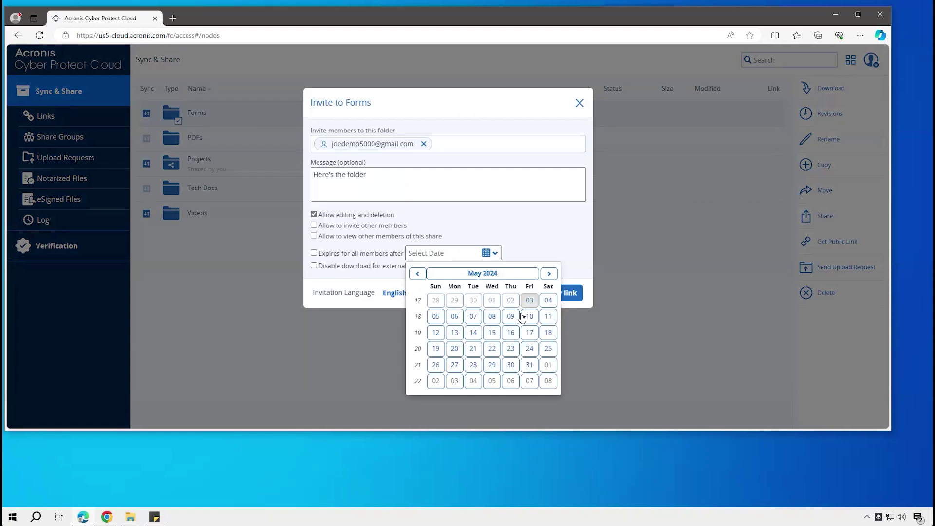
left_click(510, 333)
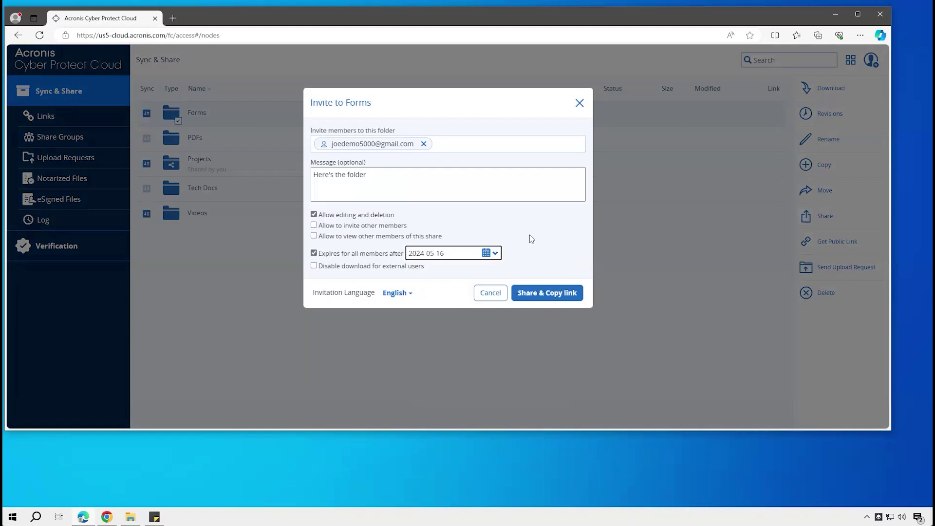
left_click(527, 294)
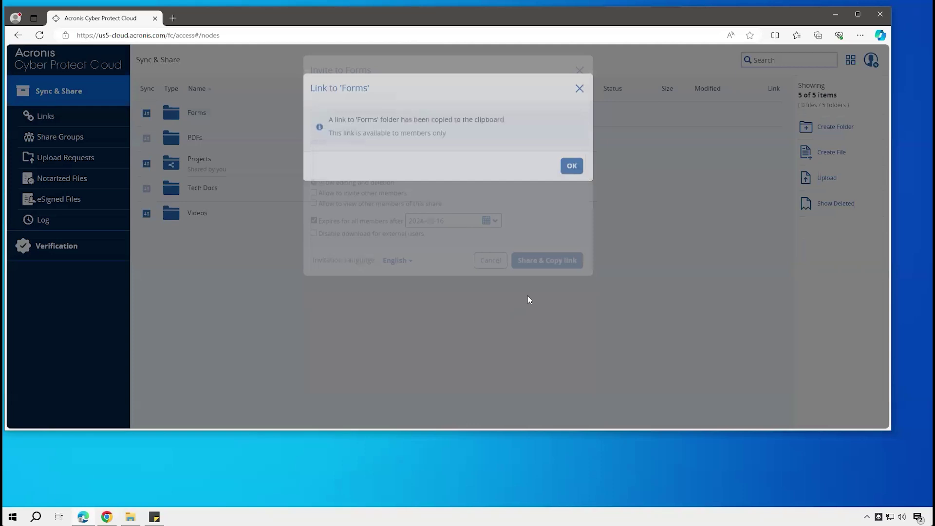
left_click(572, 180)
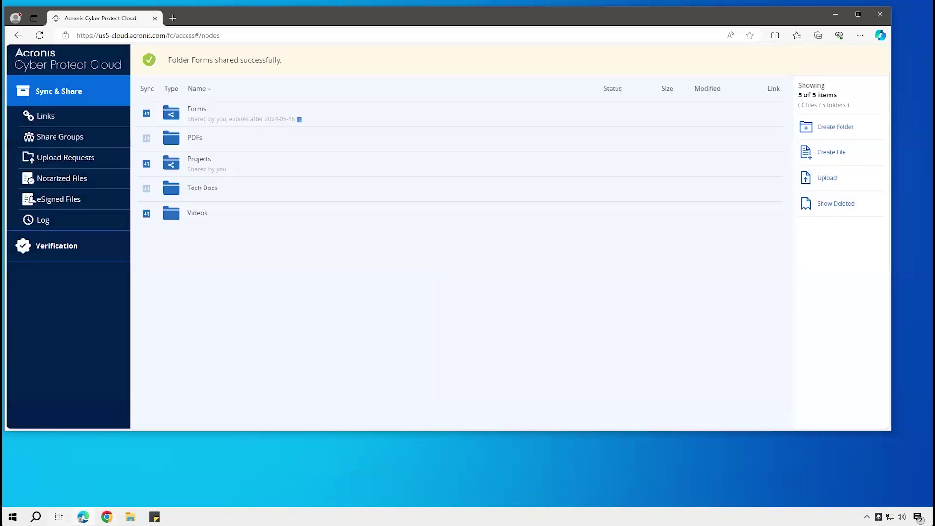
left_click(106, 517)
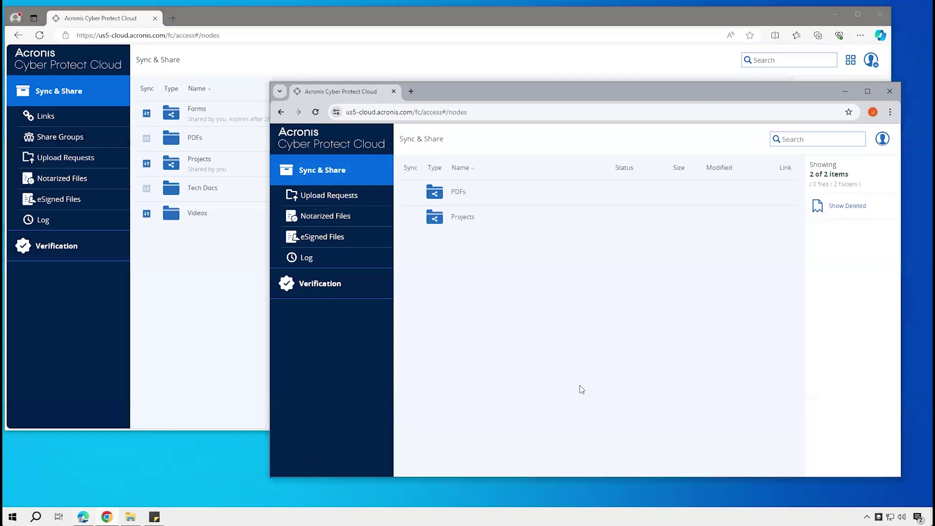
Check which account is signed in and move the member's window aside
left_click(882, 140)
left_click(663, 299)
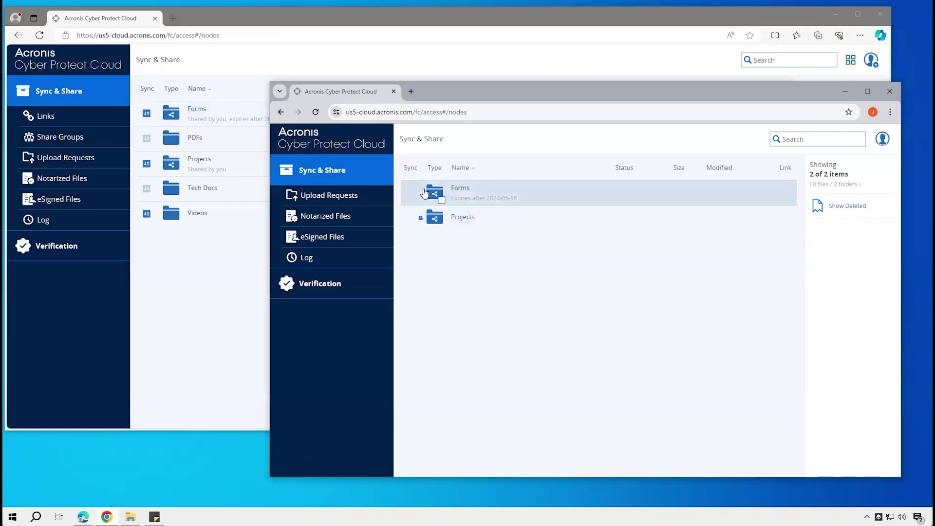
left_click_drag(521, 92, 538, 155)
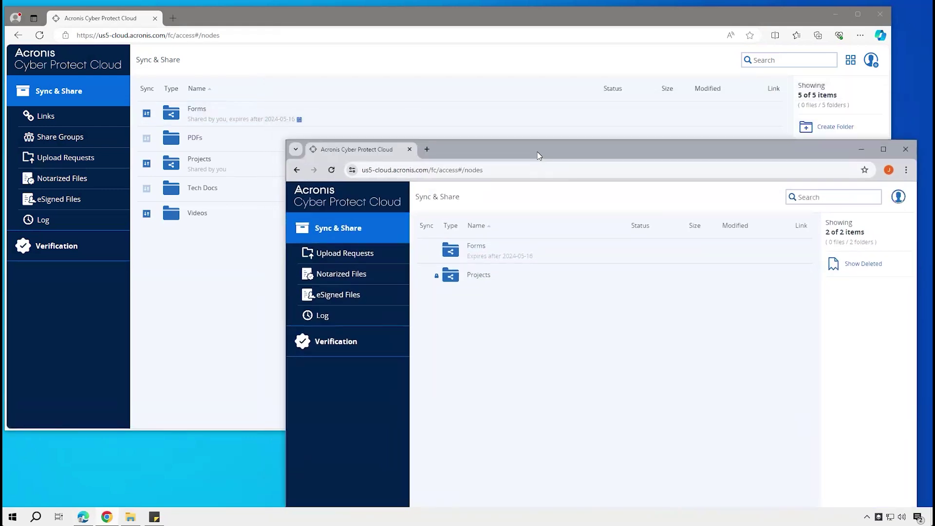
Open the shared Forms folder and delete PDF Form Example.pdf
left_click(475, 249)
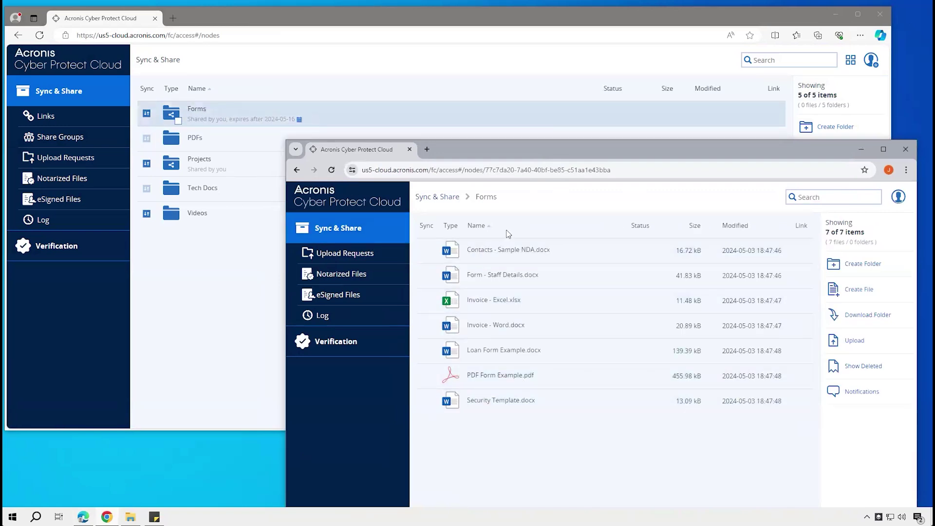
left_click(576, 383)
left_click(853, 354)
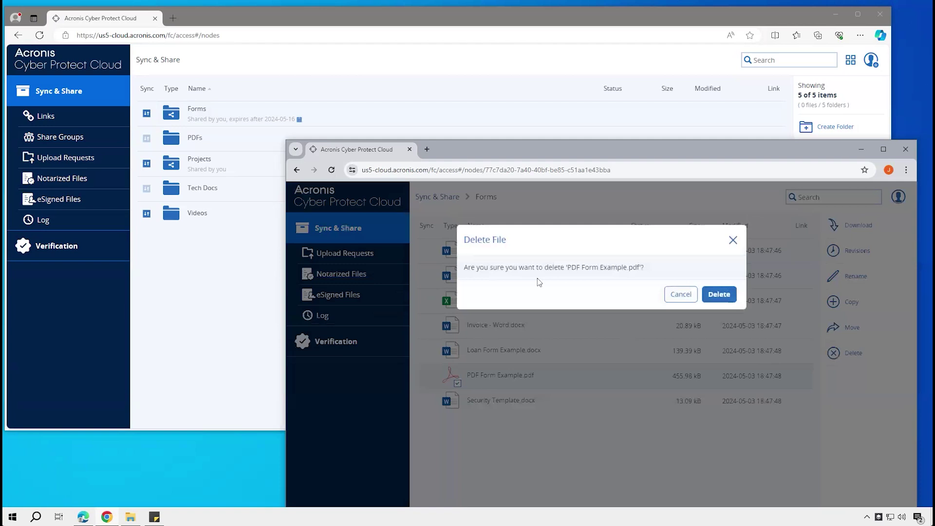
left_click(719, 295)
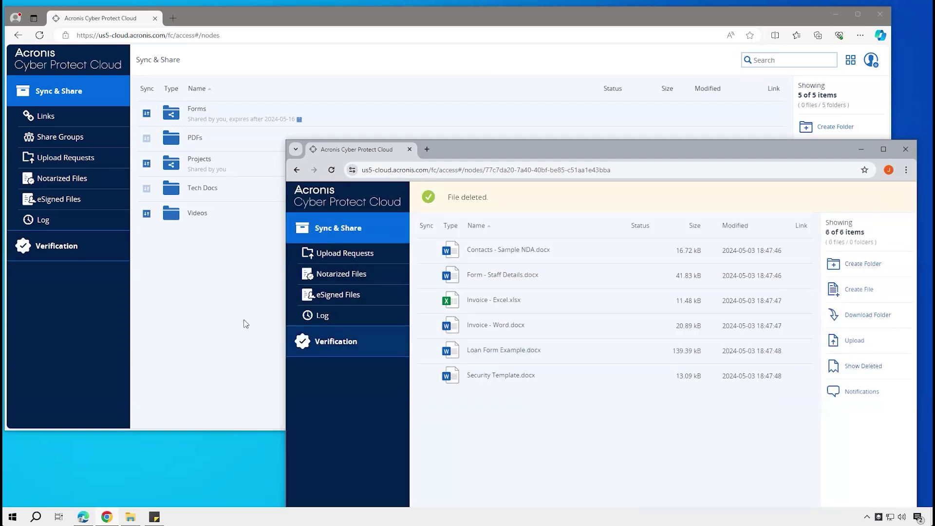
In the owner's window, show deleted files in Forms and restore PDF Form Example.pdf
left_click(233, 326)
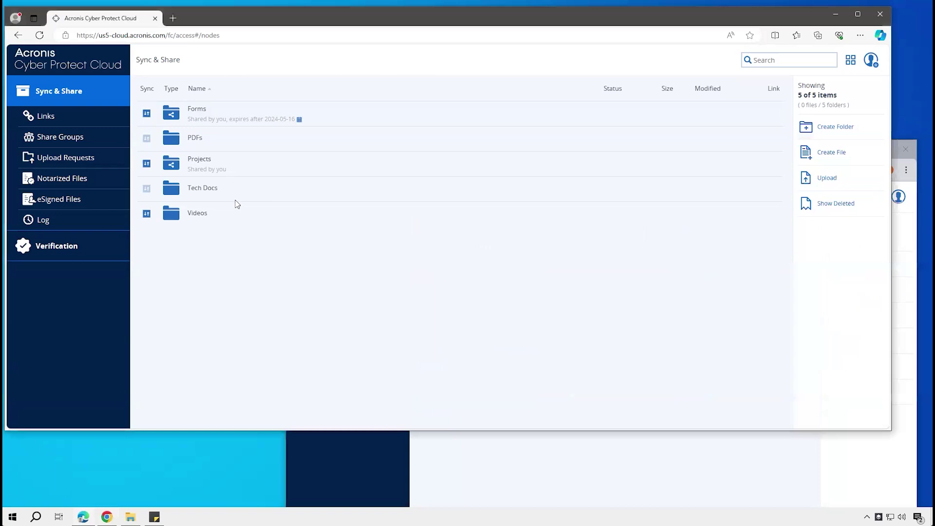
left_click(197, 109)
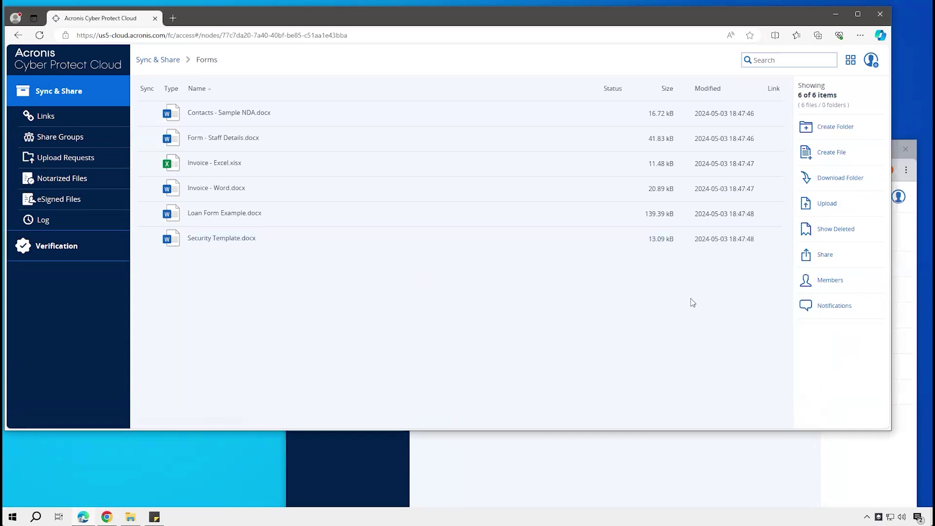
left_click(831, 232)
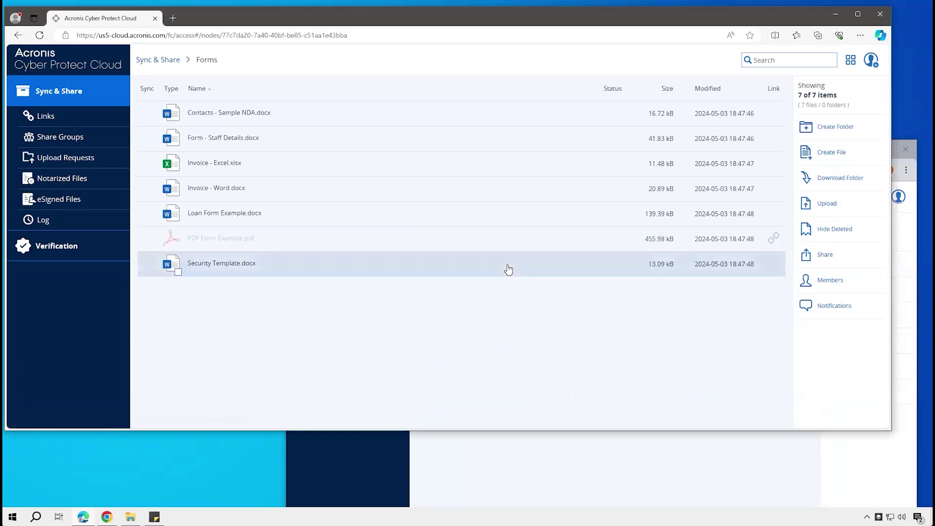
left_click(352, 246)
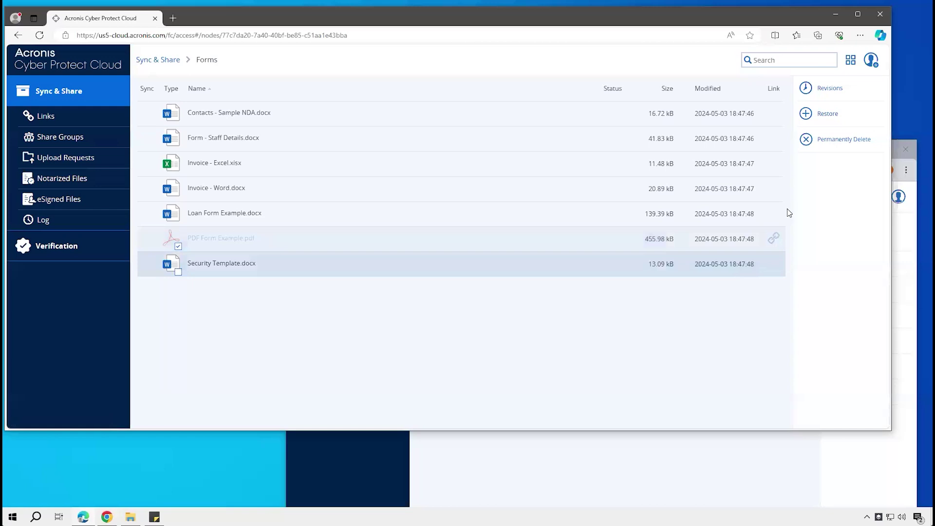
left_click(805, 115)
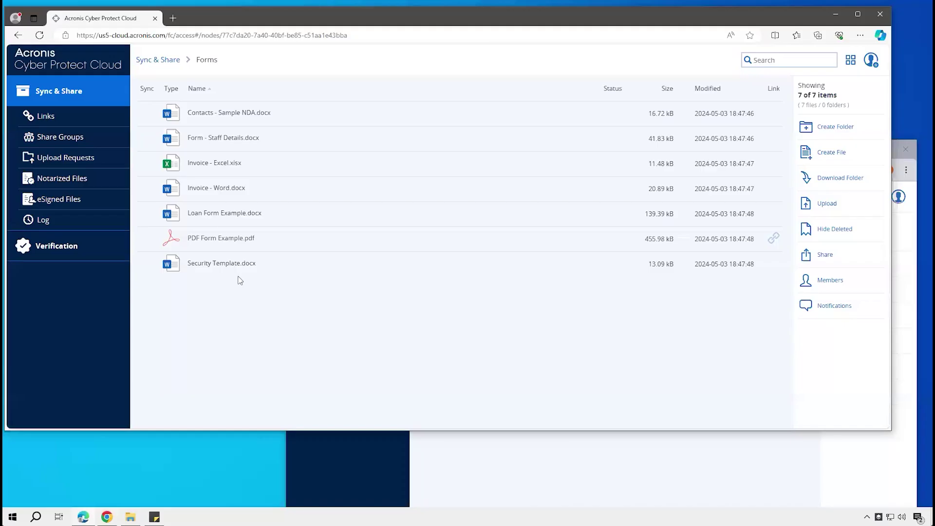
Return to the top-level folder list and hide deleted items
left_click(159, 61)
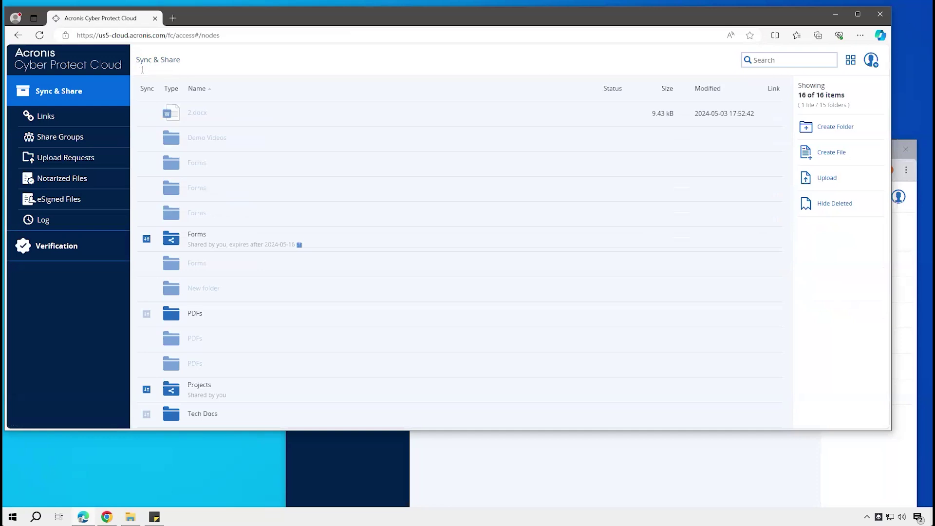
left_click(76, 98)
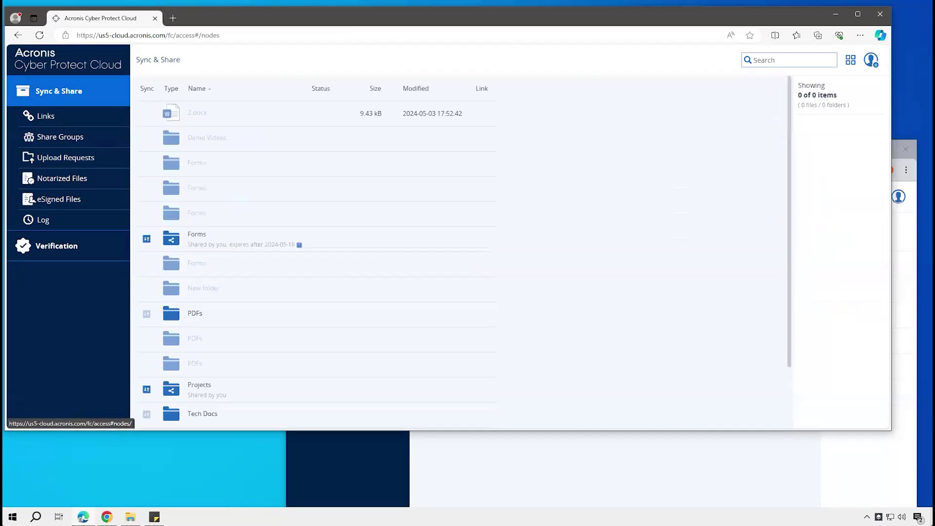
left_click(838, 207)
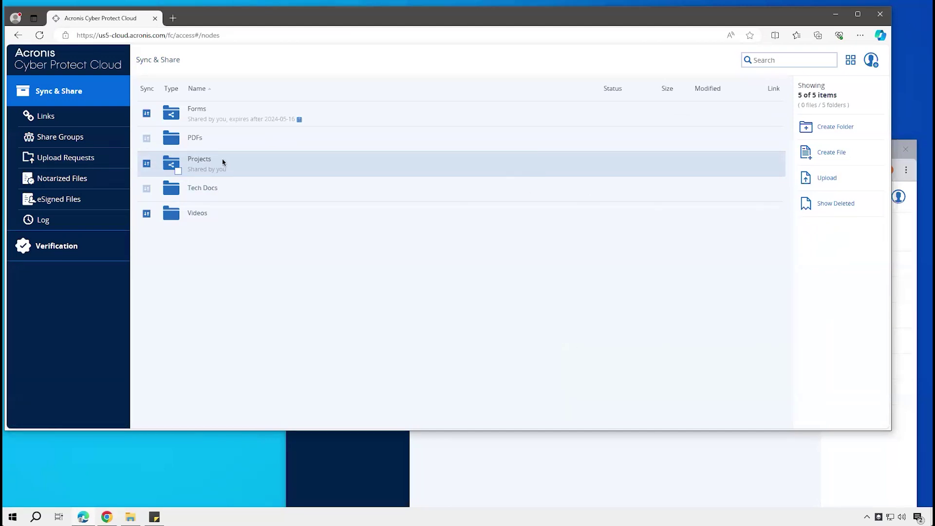
Start sharing PDFs, cancel it, and review the existing share groups
left_click(268, 142)
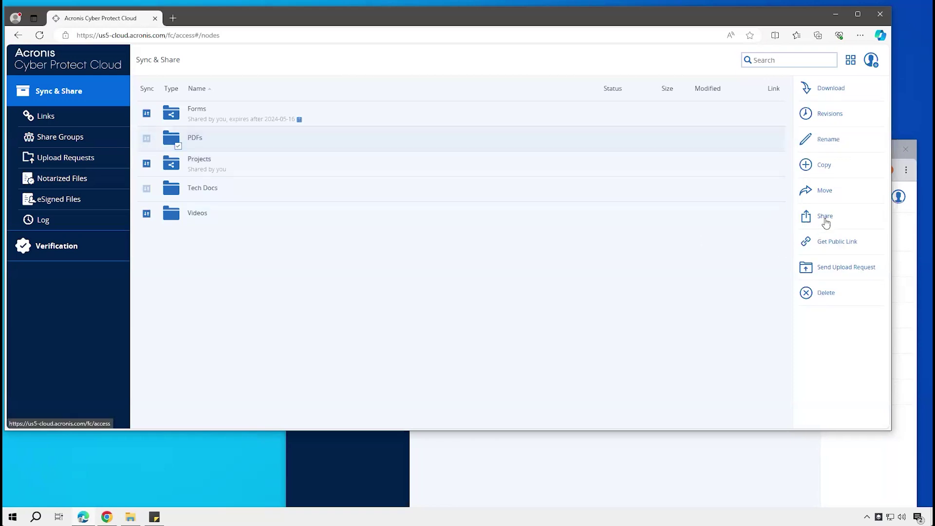
left_click(805, 218)
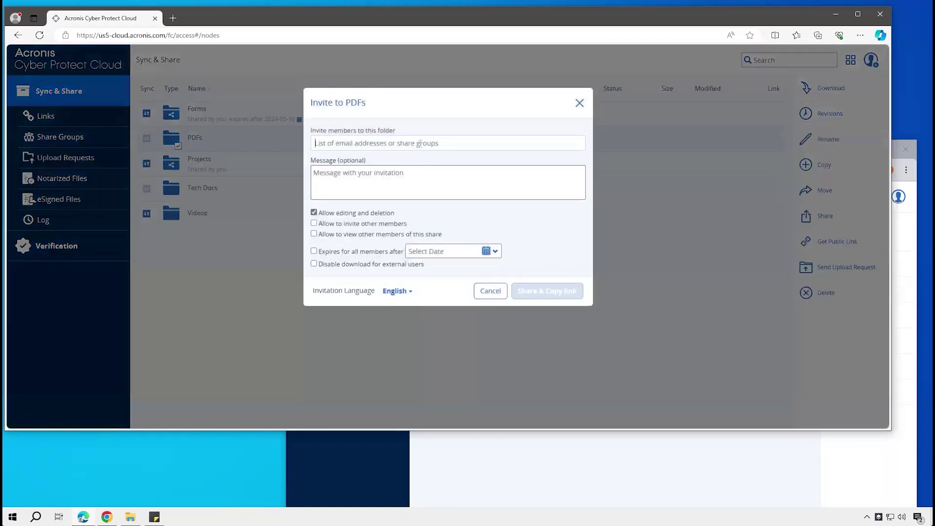
type("mark")
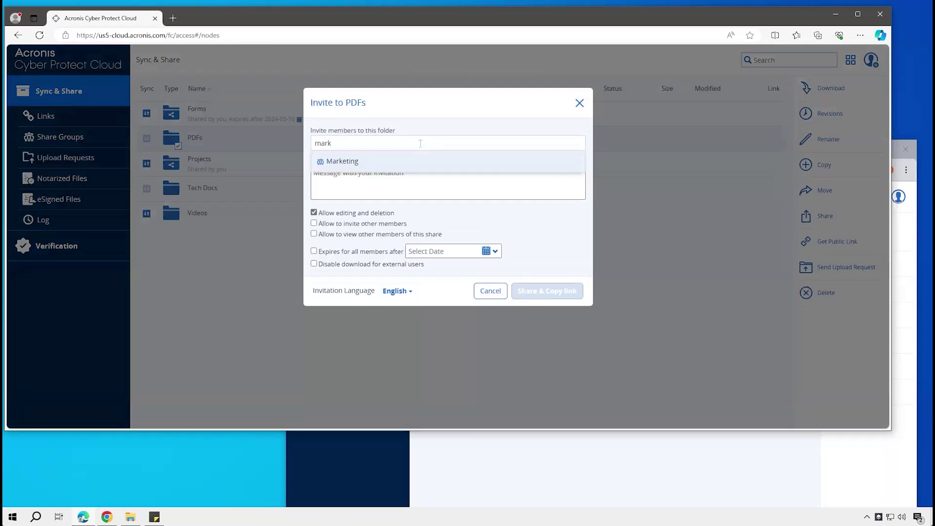
left_click(489, 291)
left_click(46, 142)
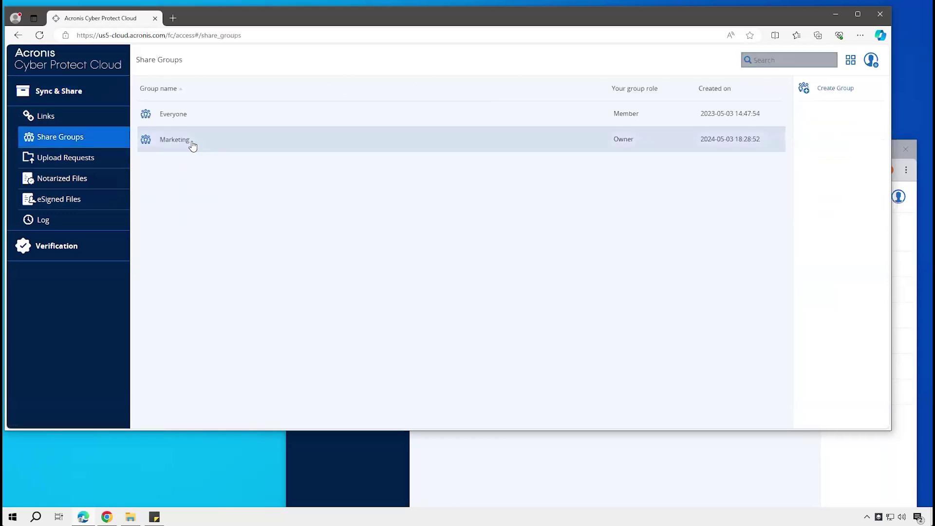
left_click(84, 97)
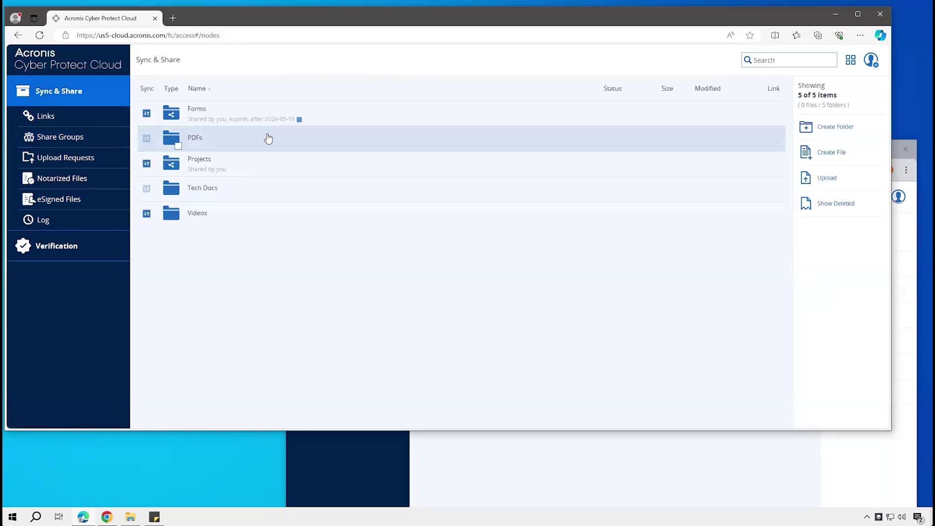
Share the PDFs folder with the Marketing group and copy its link
left_click(265, 140)
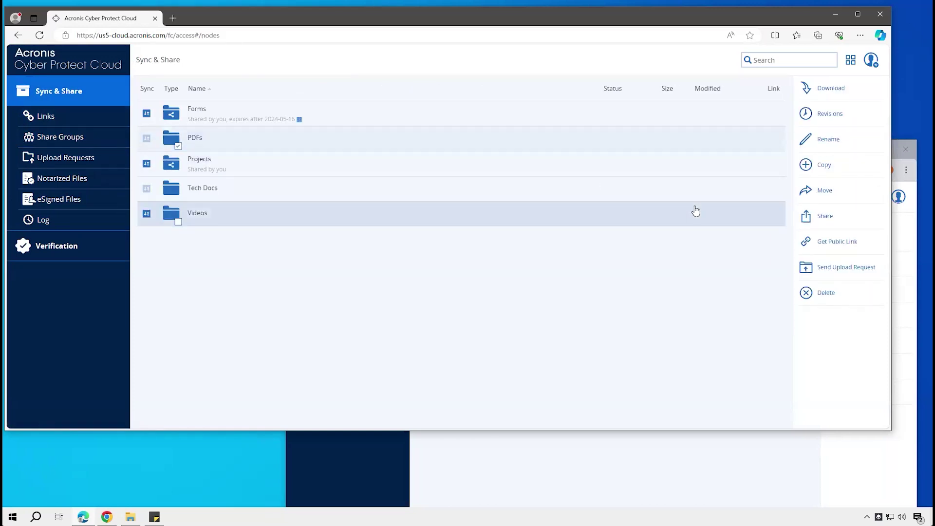
left_click(805, 211)
left_click(630, 139)
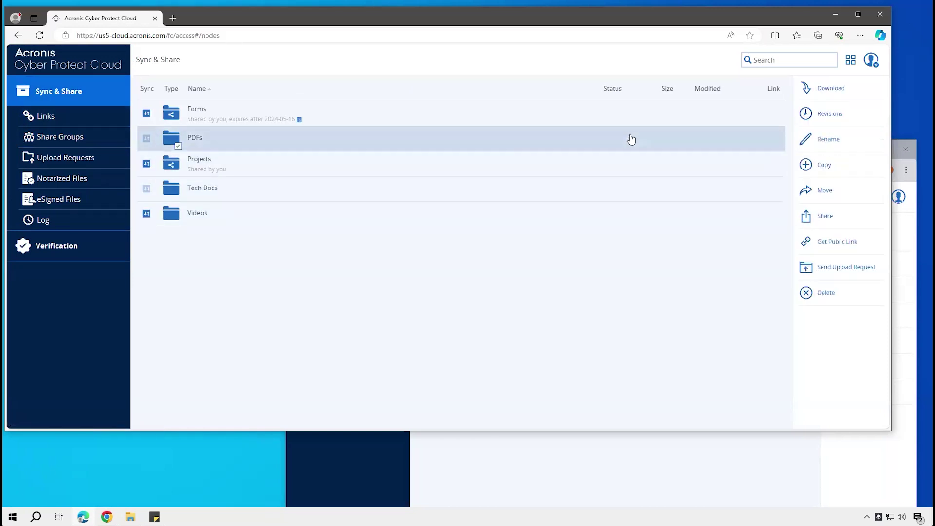
left_click(824, 221)
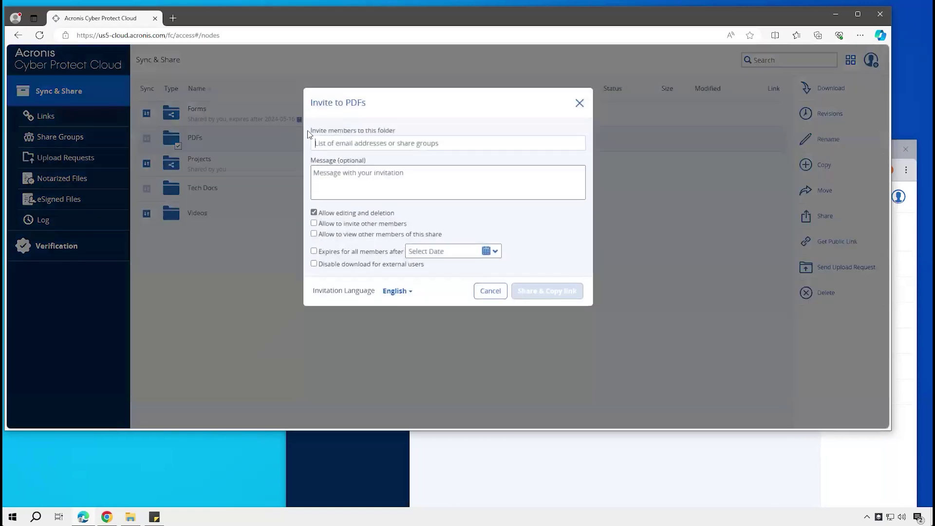
type("m")
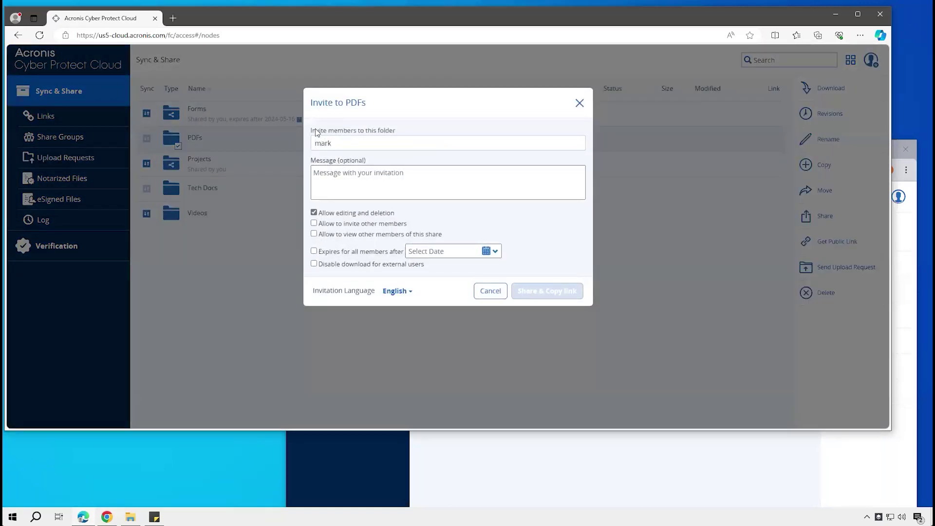
type("ark")
left_click(341, 160)
left_click(379, 179)
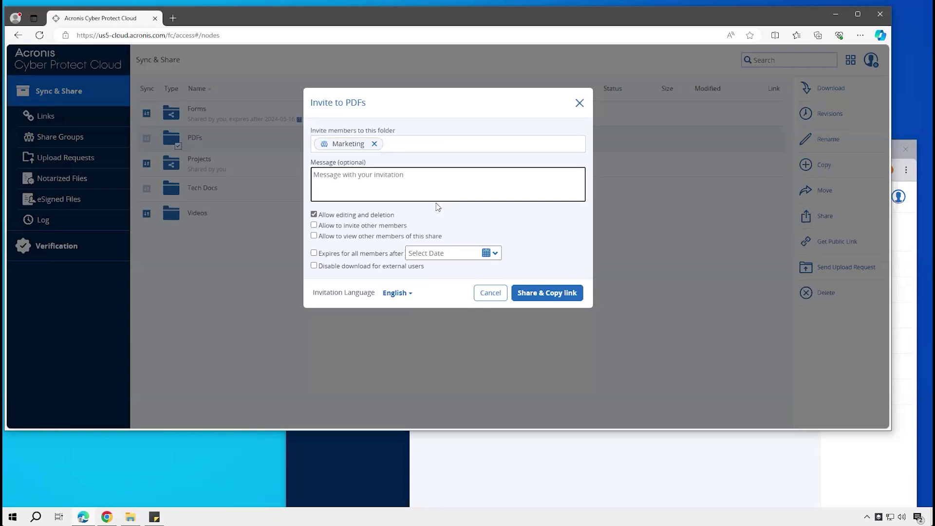
left_click(546, 294)
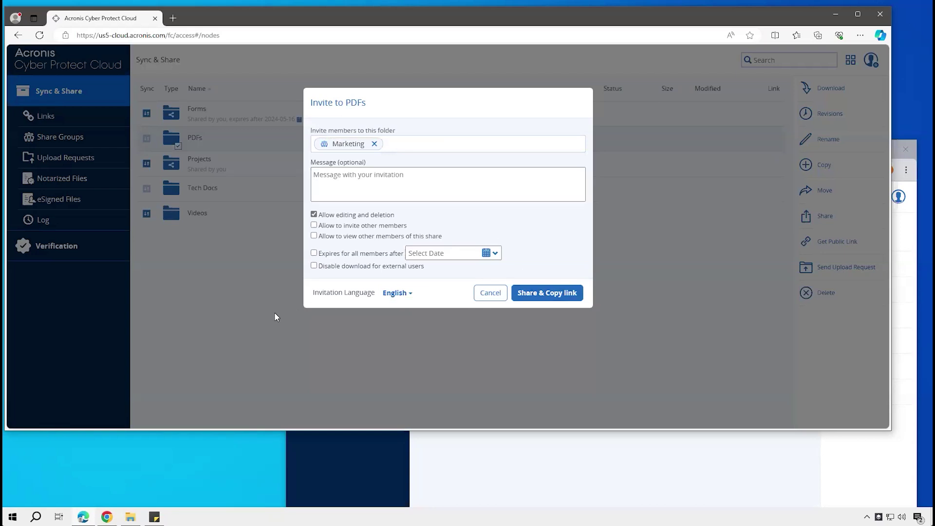
left_click(571, 181)
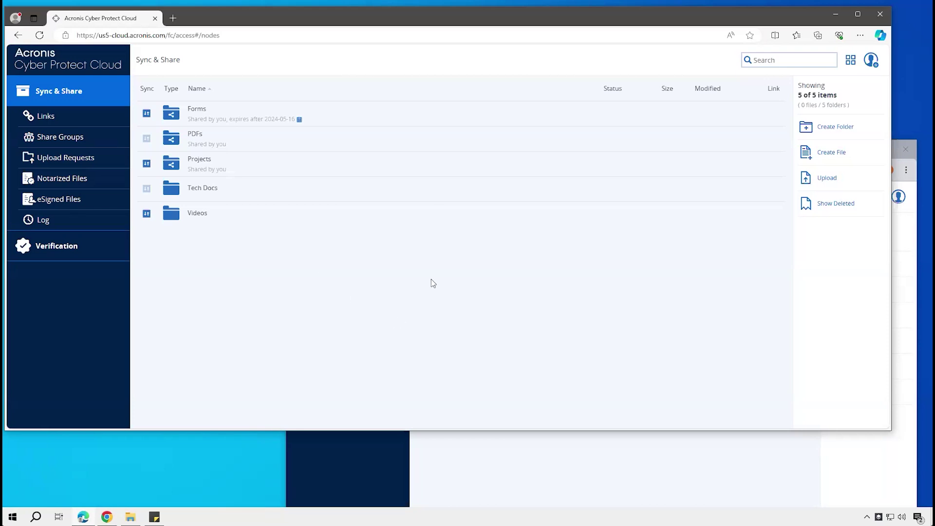
Create a new folder named Upload in Sync & Share
left_click(76, 161)
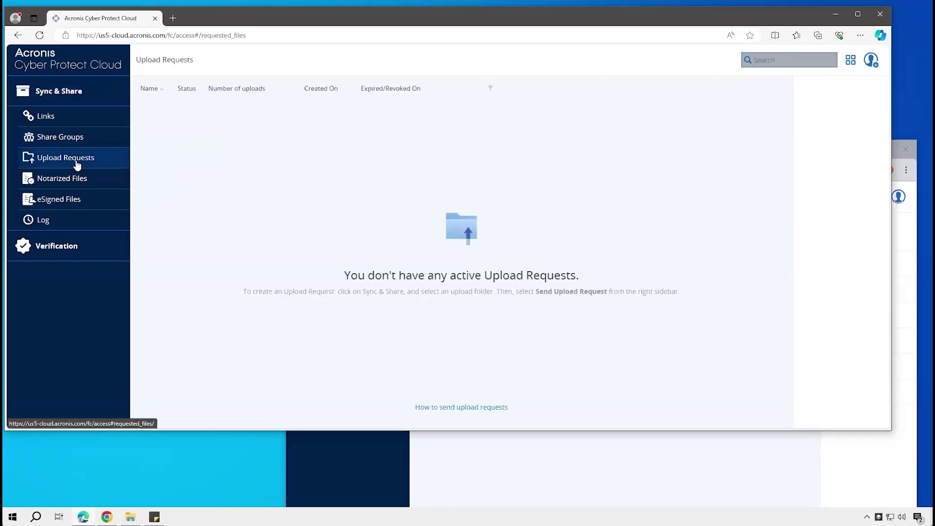
left_click(65, 92)
left_click(831, 131)
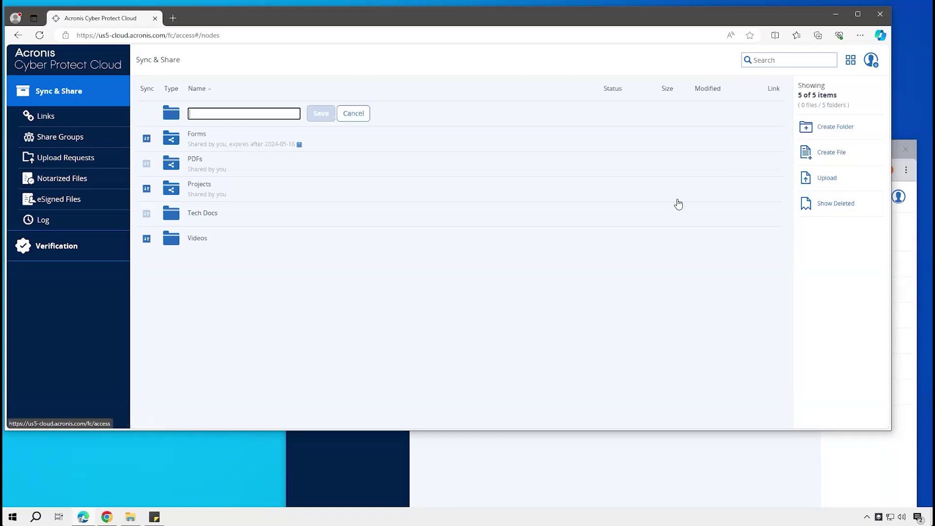
type("Uploa")
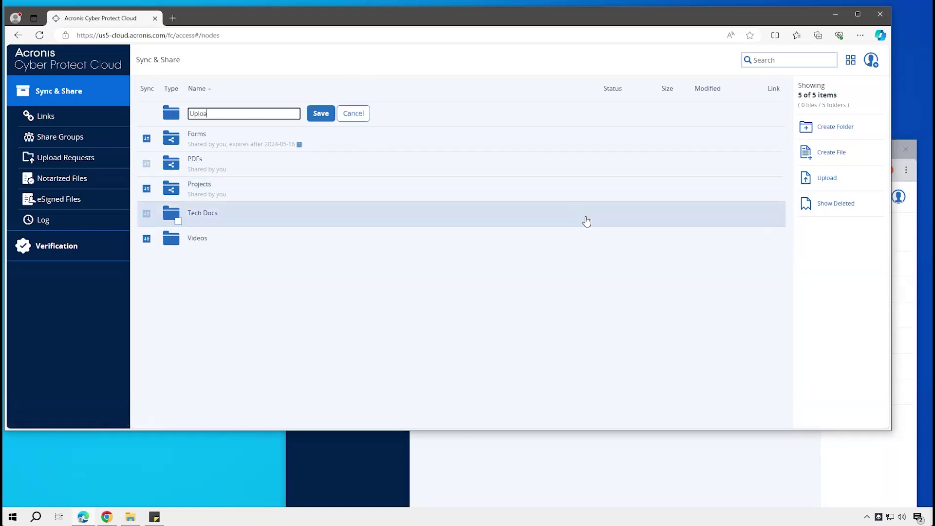
type("d")
left_click(328, 114)
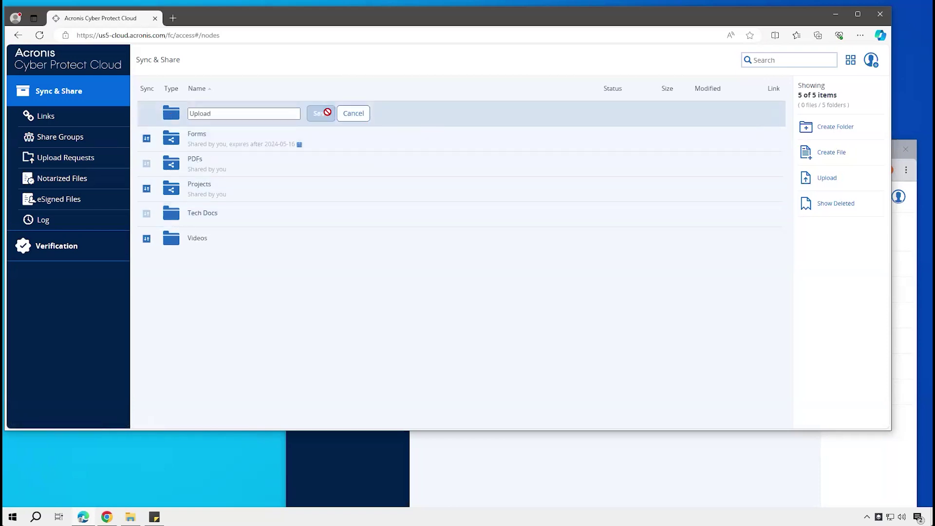
Send a public upload request for Upload, copy its link, and open a private window
left_click(295, 217)
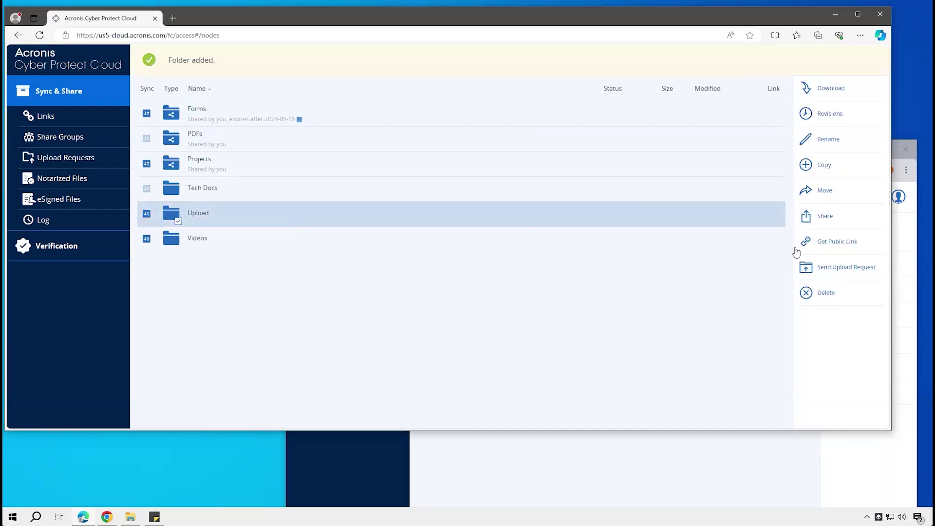
left_click(828, 266)
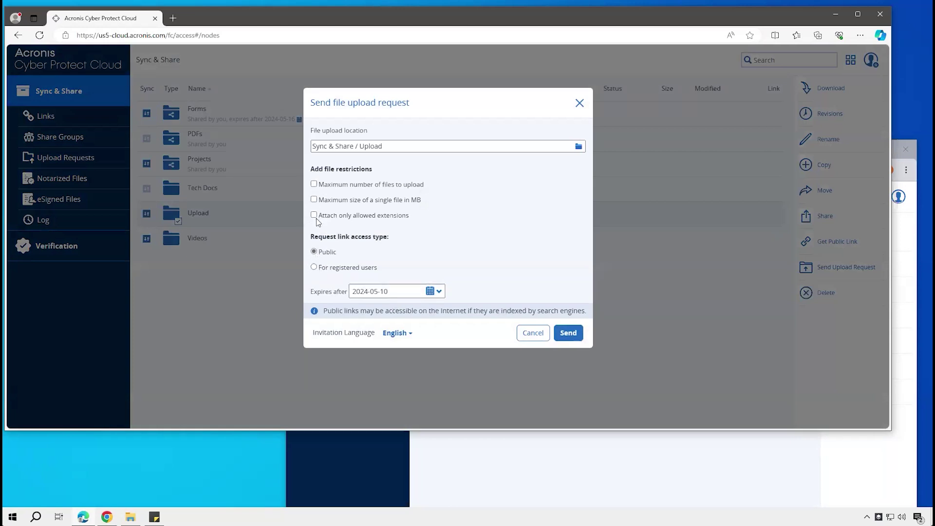
left_click(568, 333)
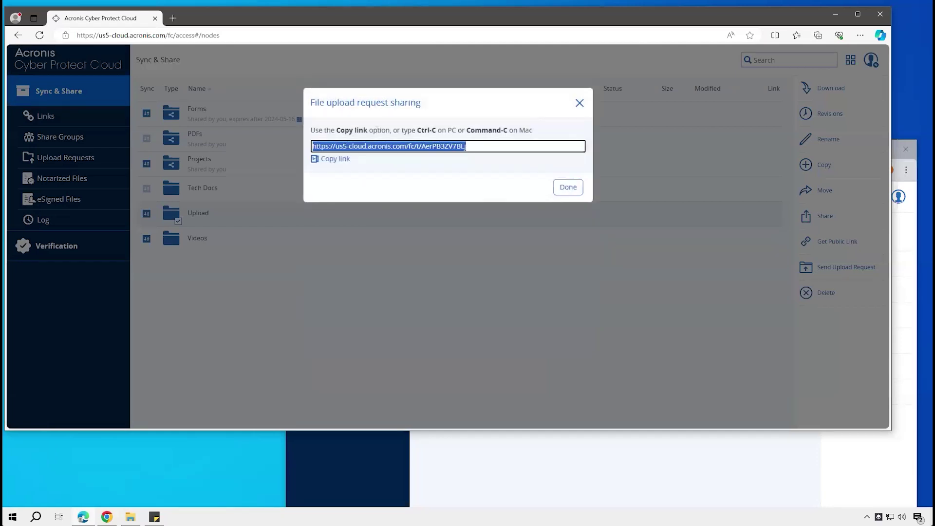
left_click(339, 161)
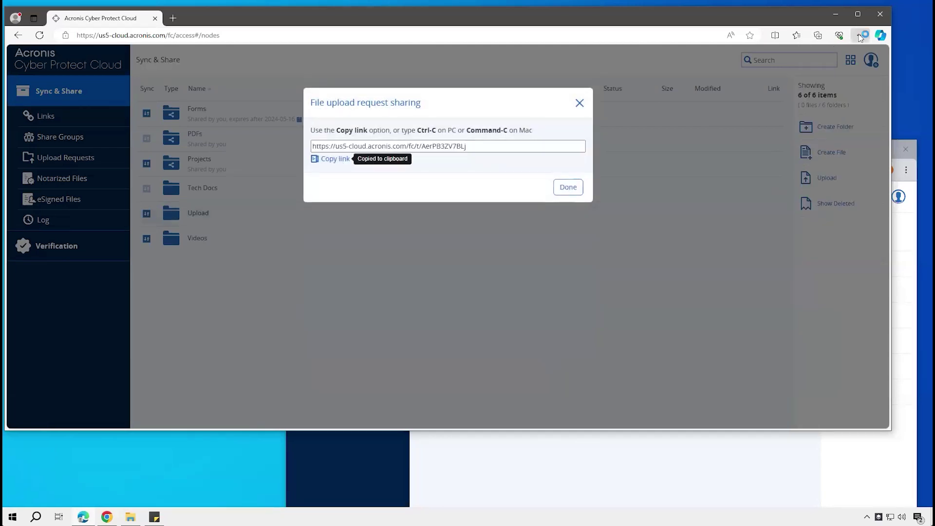
left_click(860, 35)
left_click(718, 95)
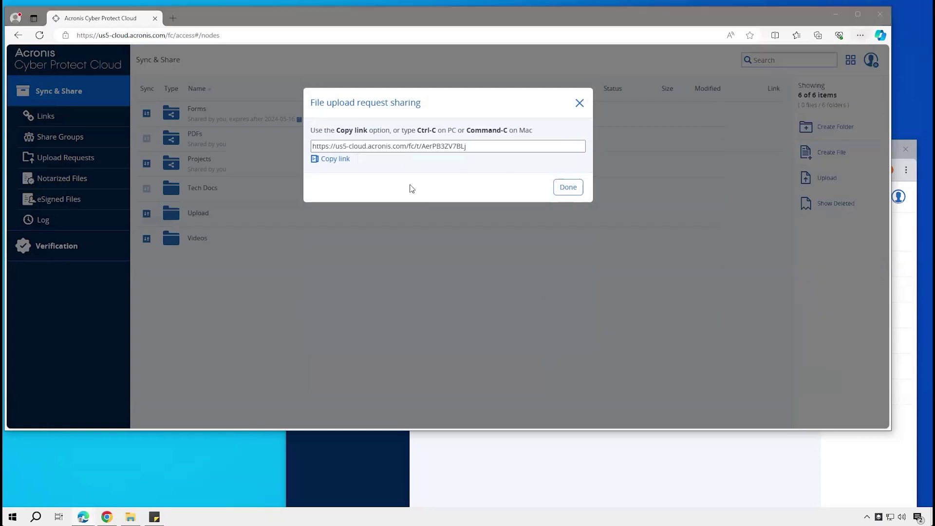
Load the upload request page and fill in the sender's first name, last name and e-mail
key("ctrl+v")
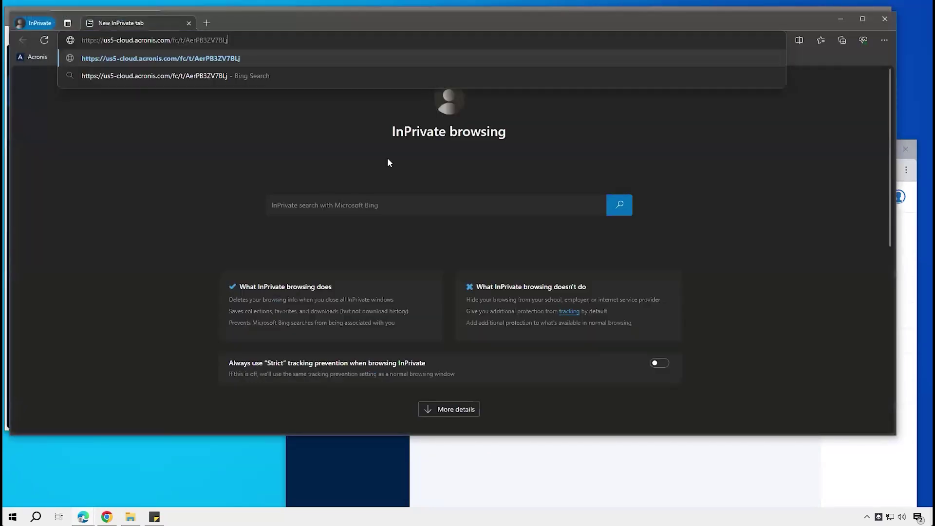
key("Return")
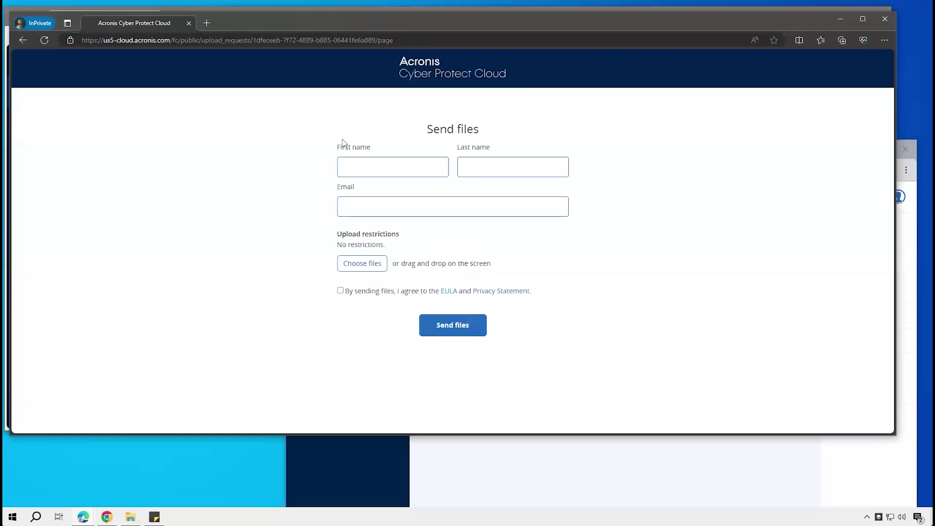
left_click(359, 169)
type("Test")
key("Tab")
key("Tab")
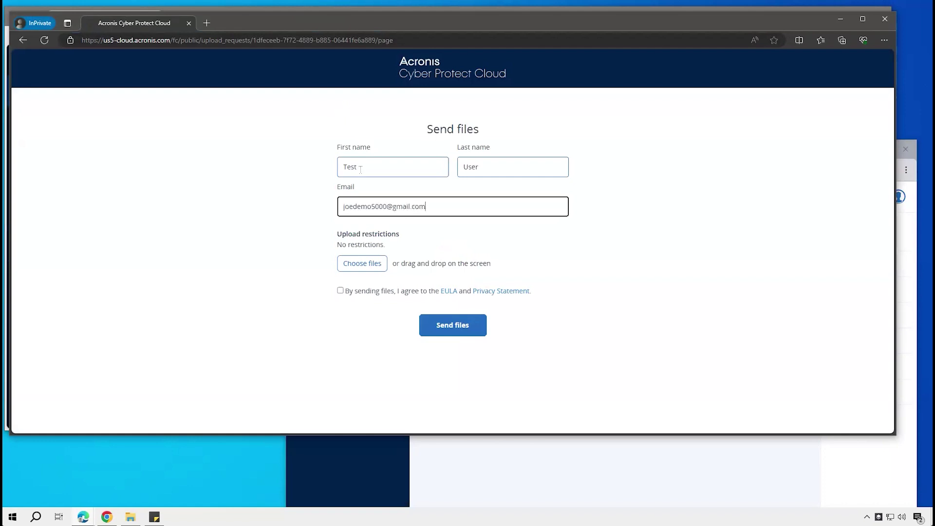
left_click(138, 184)
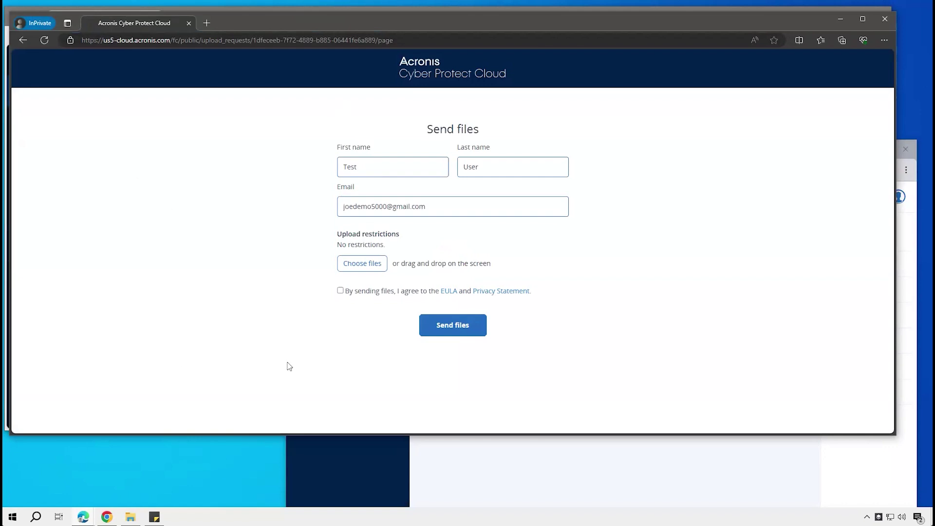
left_click(213, 489)
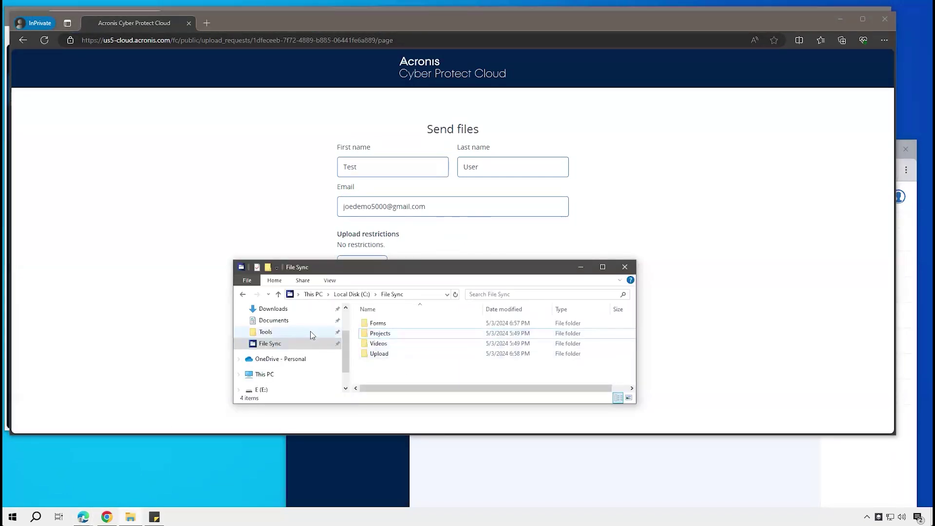
Attach New Contract Final from the Desktop, accept the EULA, and send it to Upload
scroll(275, 365, "up", 3)
left_click(267, 339)
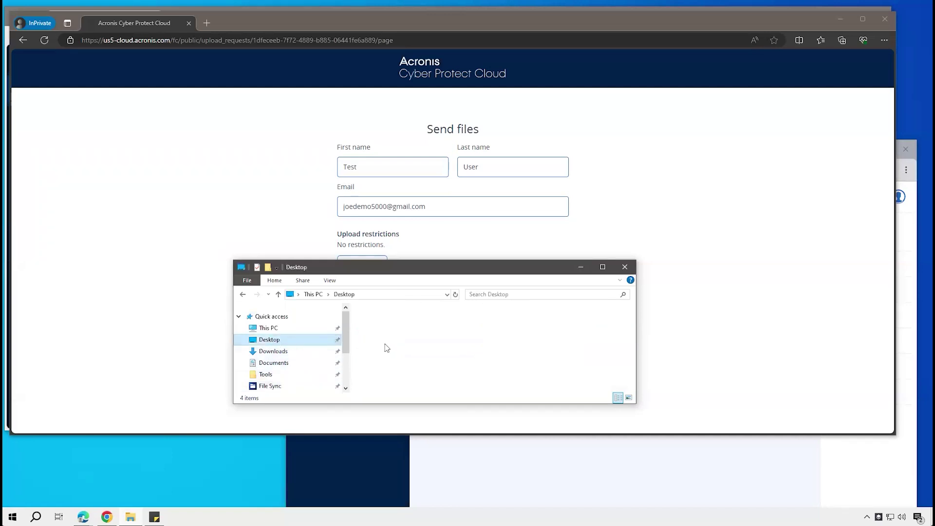
left_click_drag(395, 324, 213, 230)
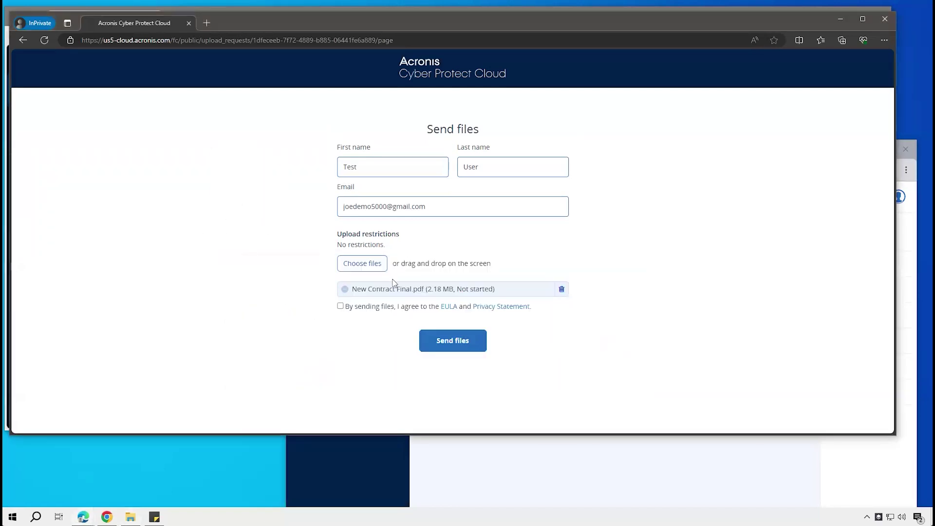
left_click(339, 307)
left_click(438, 340)
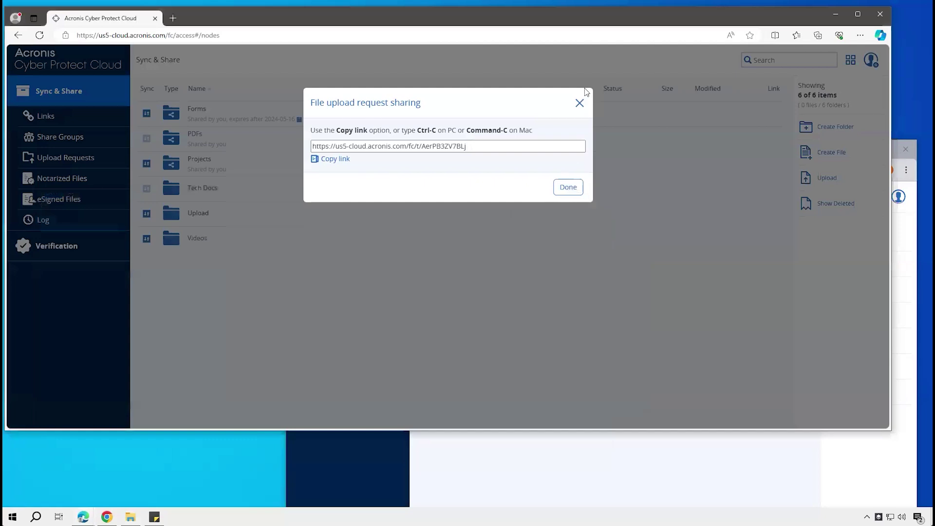
Confirm New Contract Final.pdf now appears in the Upload folder
left_click(579, 103)
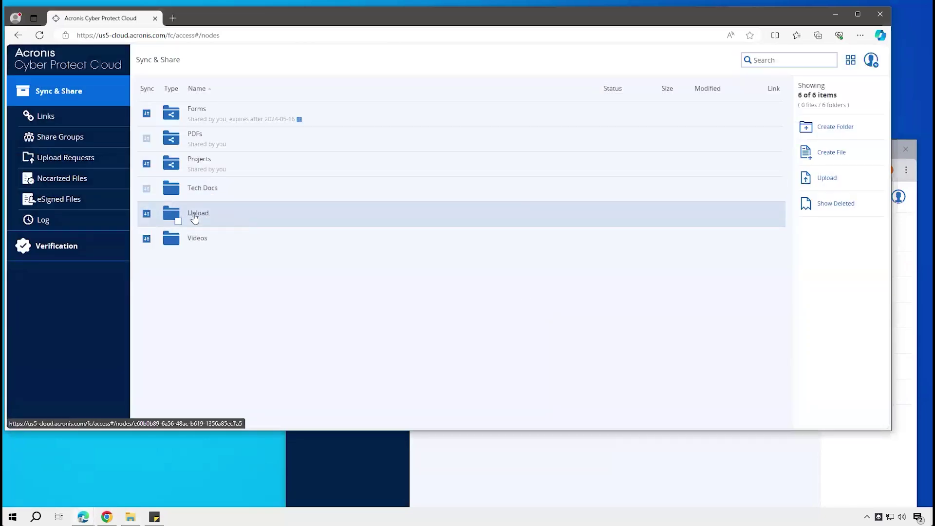
left_click(195, 218)
left_click(359, 120)
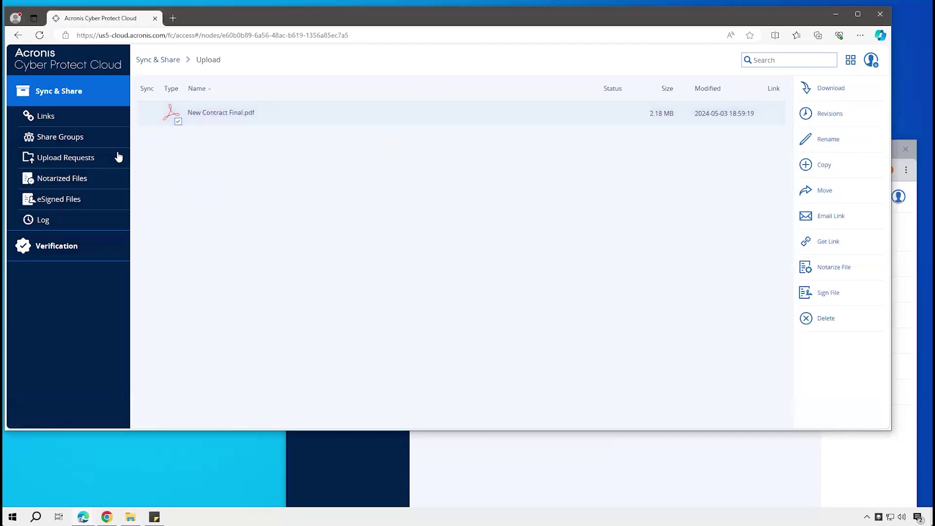
Review the Upload request's settings, showing Active with 1 upload, without changing anything
left_click(65, 158)
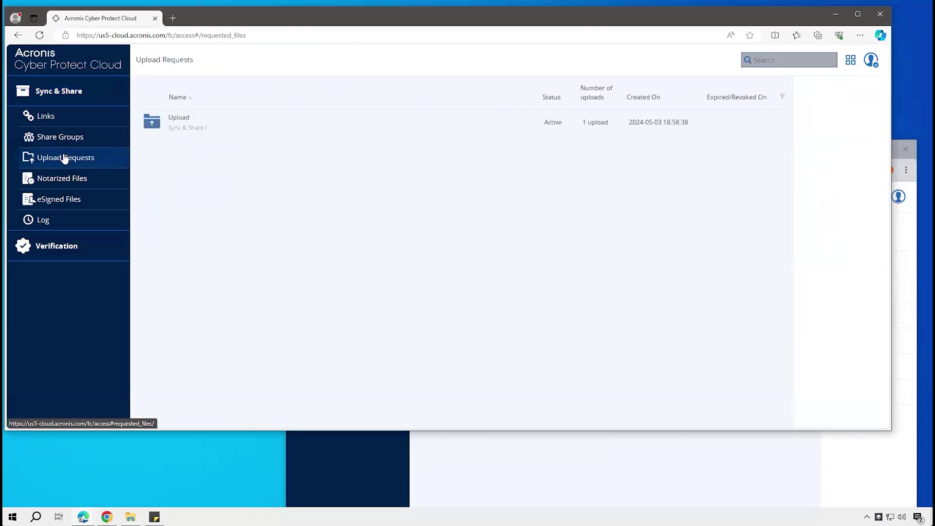
left_click(242, 129)
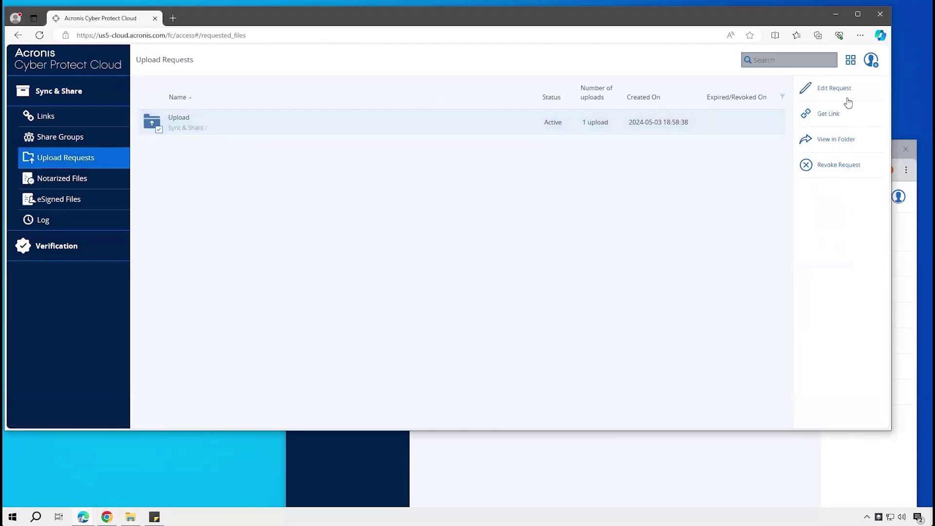
left_click(840, 90)
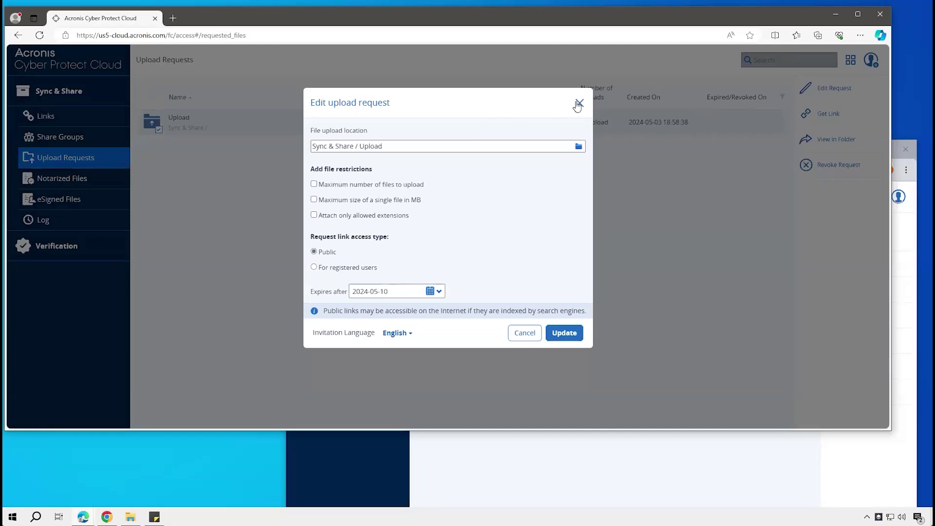
key("Escape")
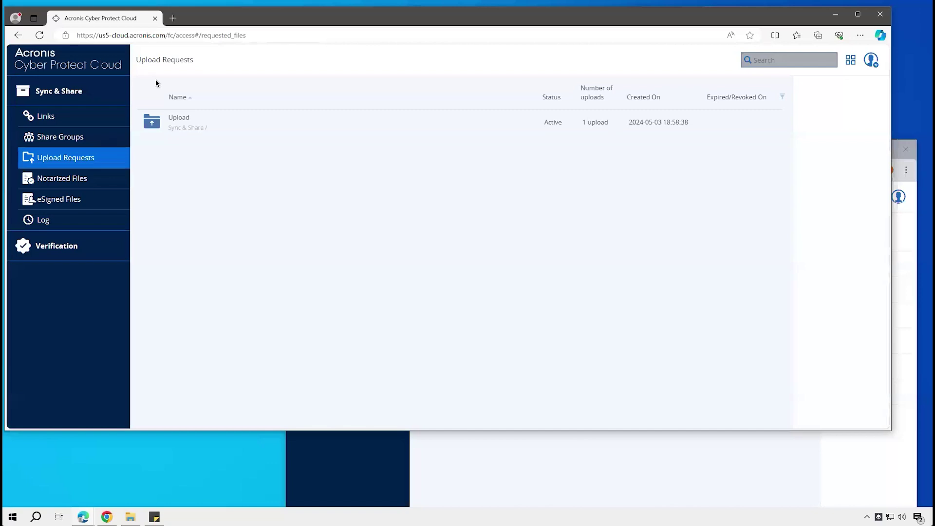
Check the link details for Acronis Cyber Files - Administration Guide.pdf, then view the Sync & Share Log
left_click(42, 117)
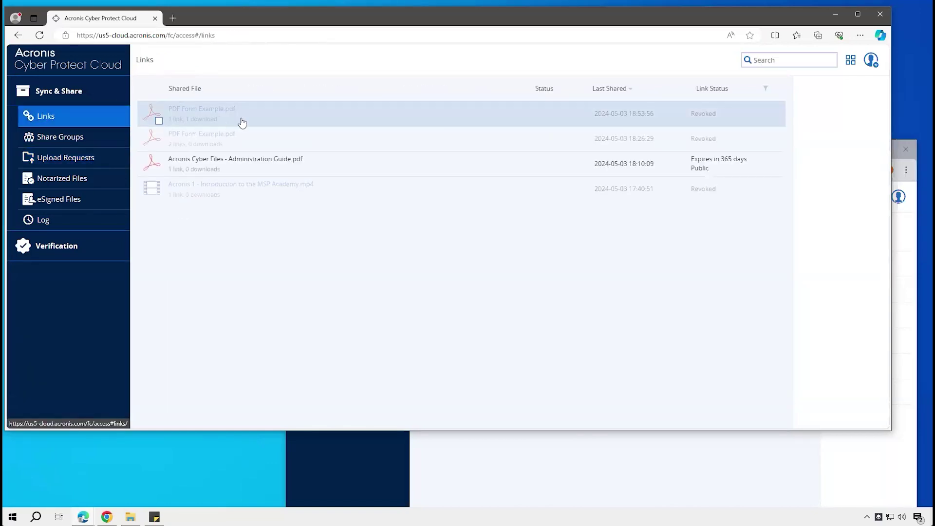
left_click(385, 168)
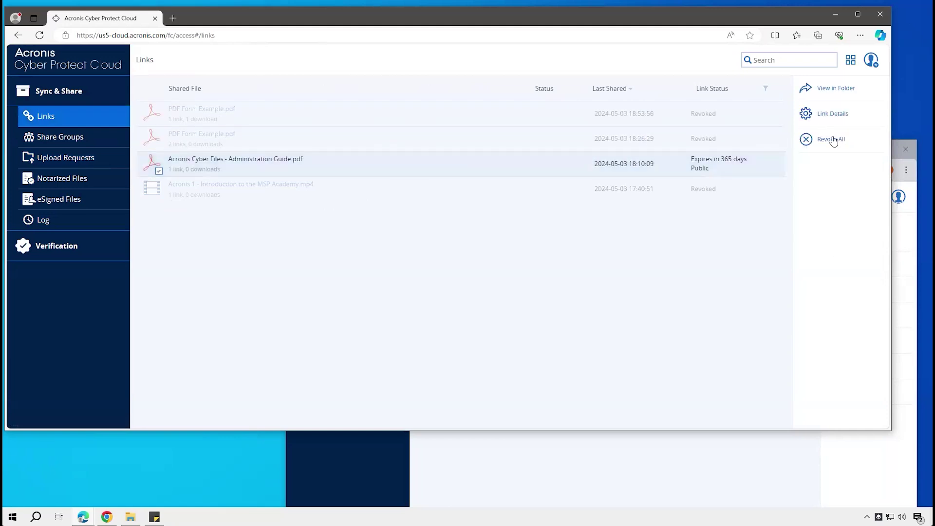
left_click(831, 115)
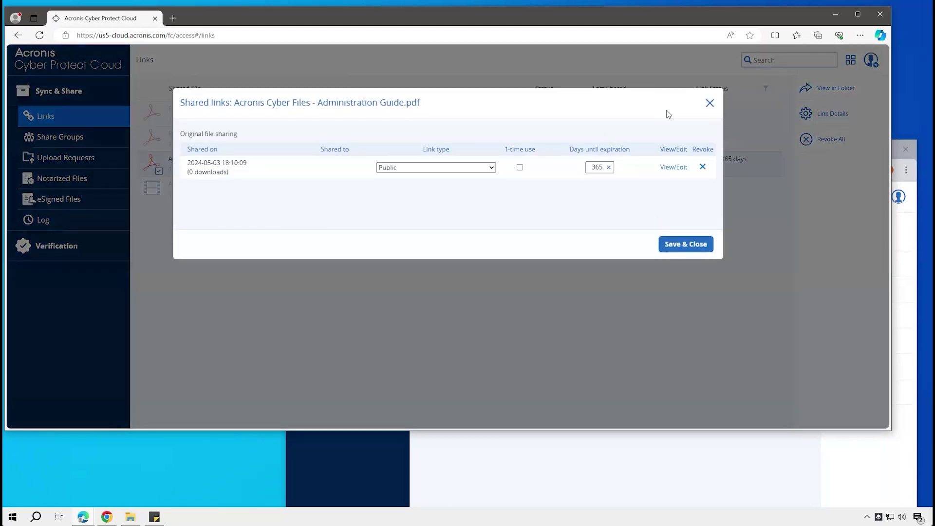
left_click(709, 104)
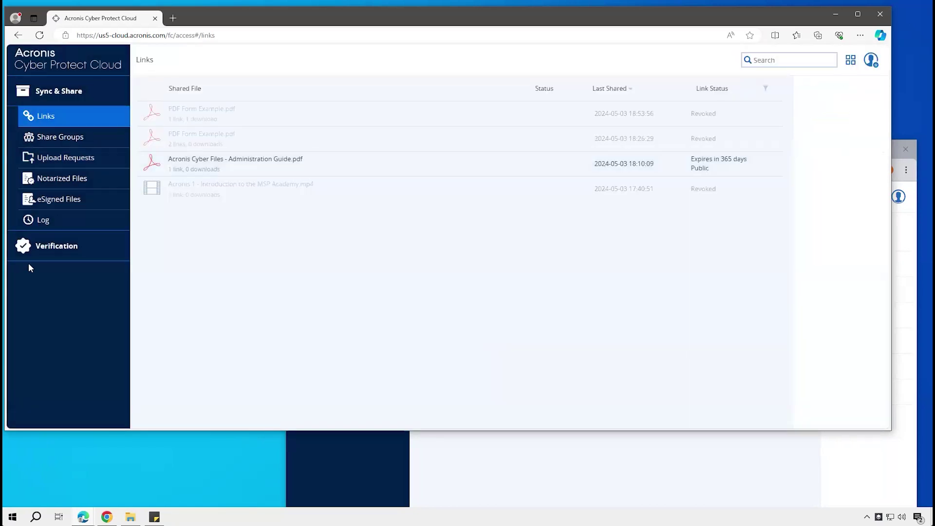
left_click(32, 221)
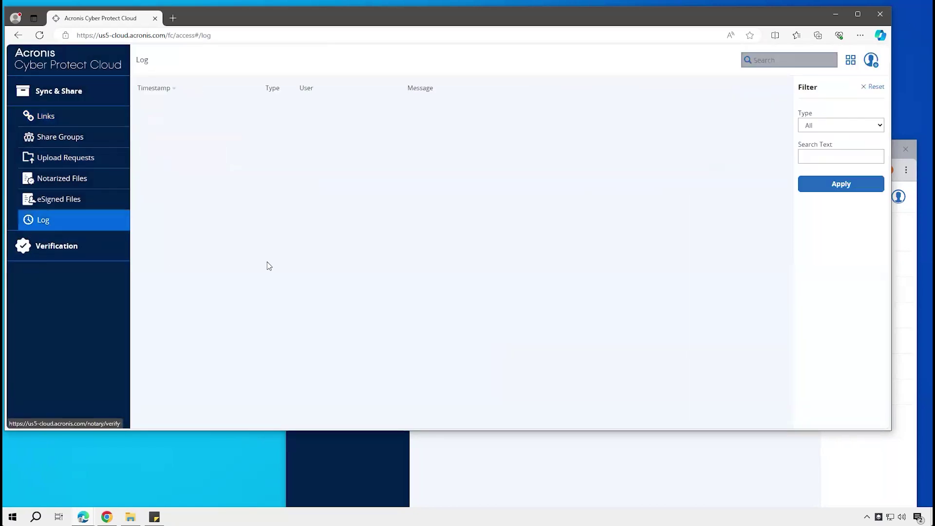